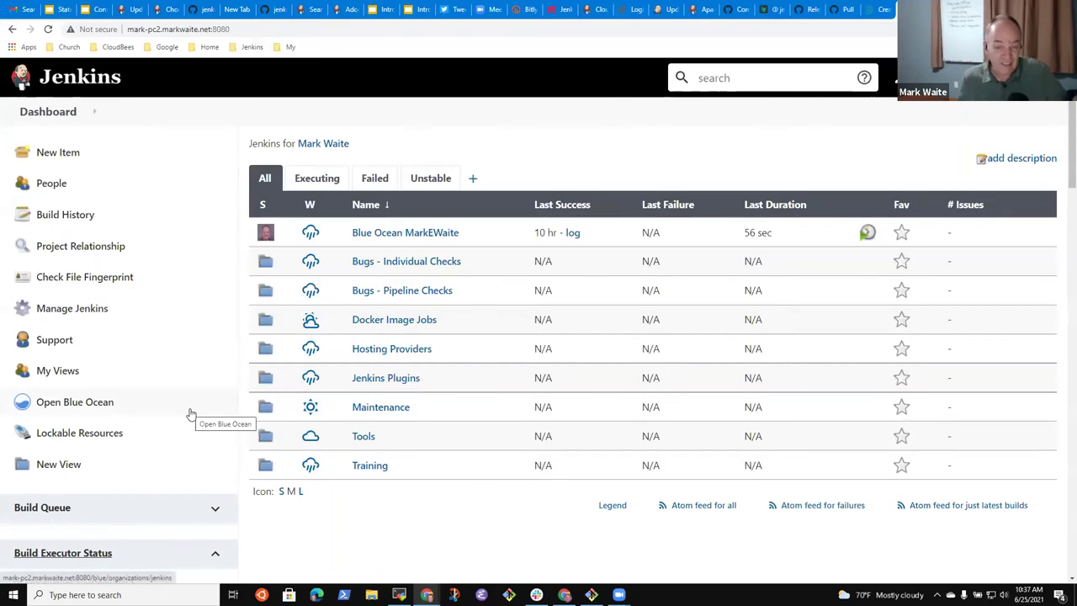
Step: Examine the build executor list and Jenkins version on the dashboard, and the agents' details on the Nodes page
scroll(679, 466, "down", 15)
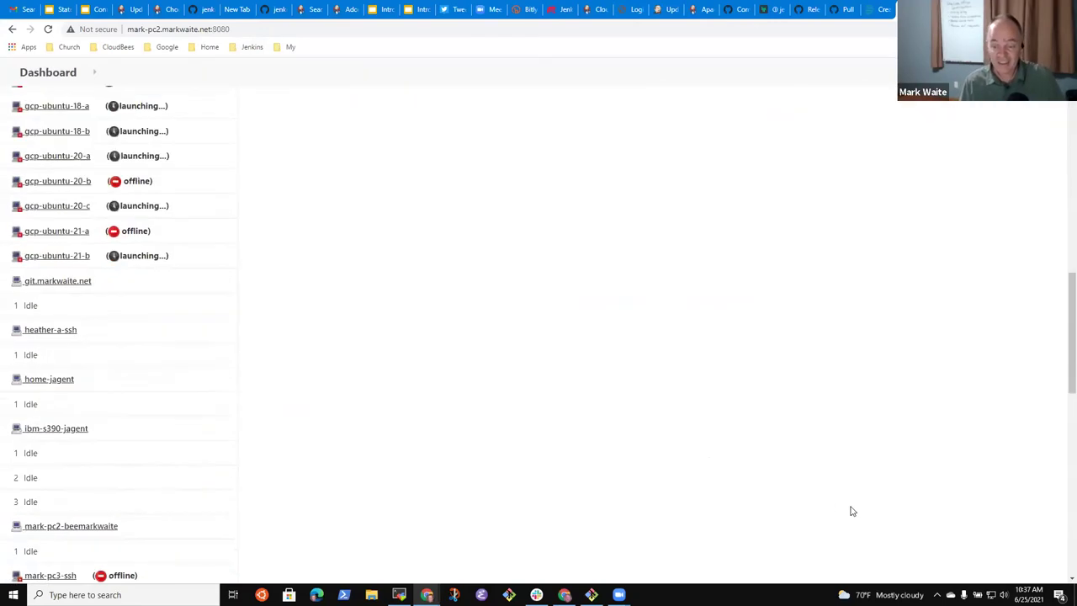
scroll(863, 572, "down", 4)
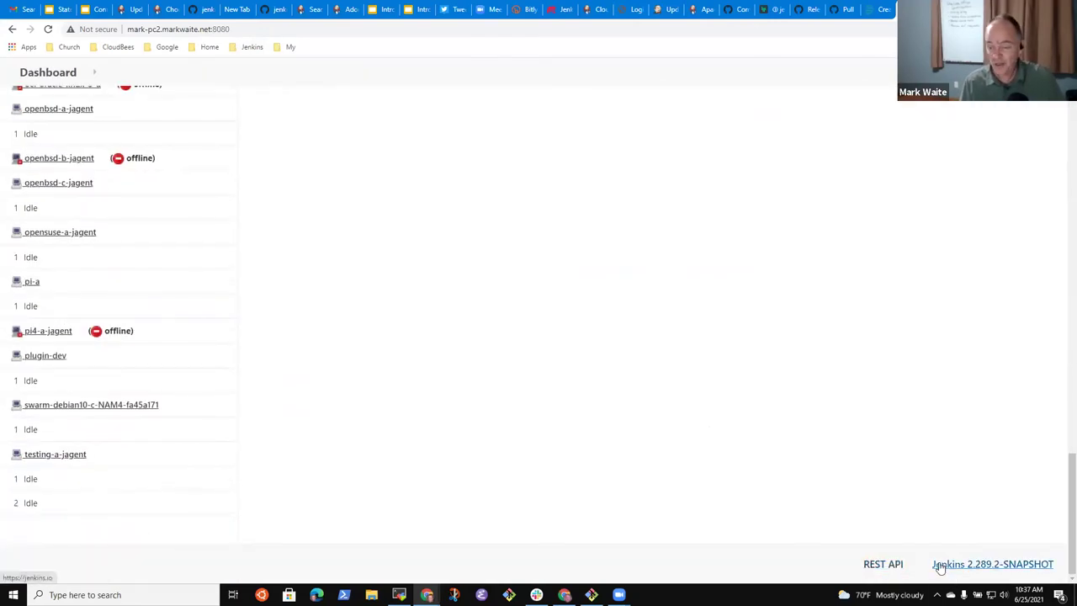
scroll(197, 353, "up", 20)
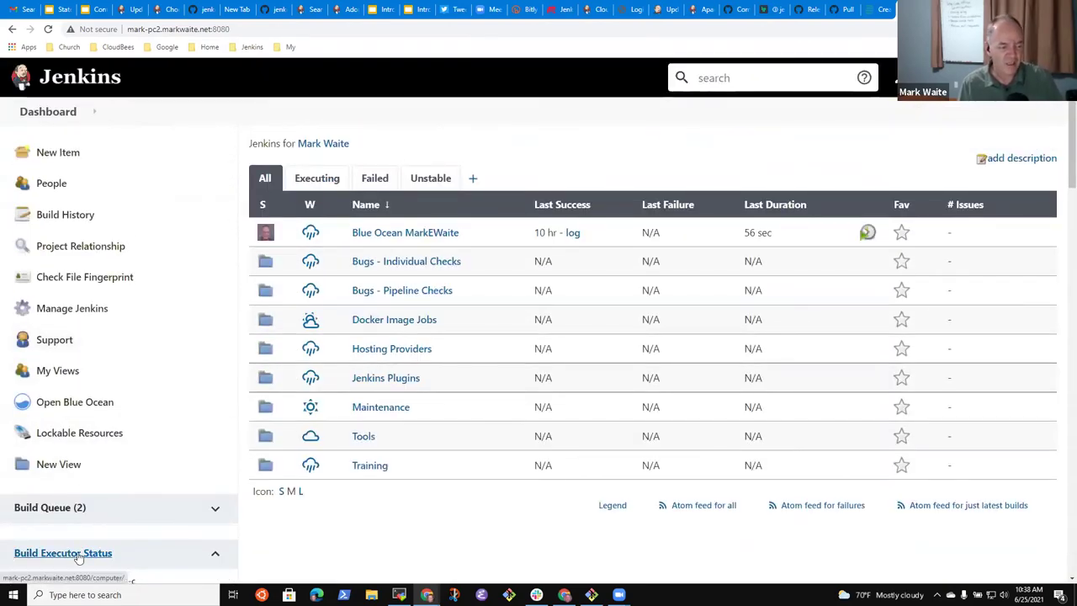
left_click(75, 554)
scroll(418, 286, "down", 10)
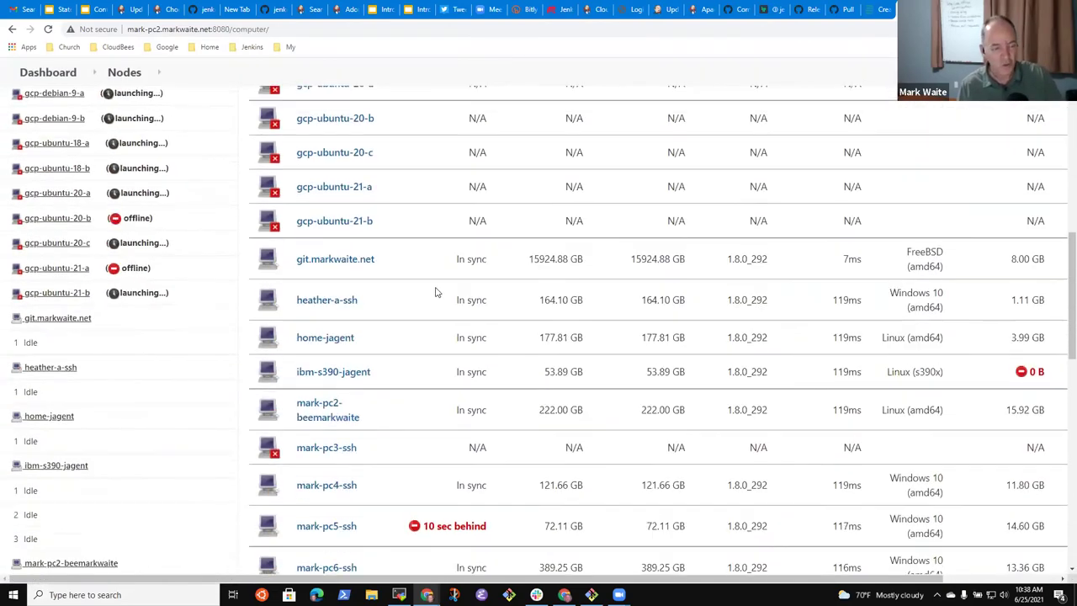
scroll(437, 290, "up", 5)
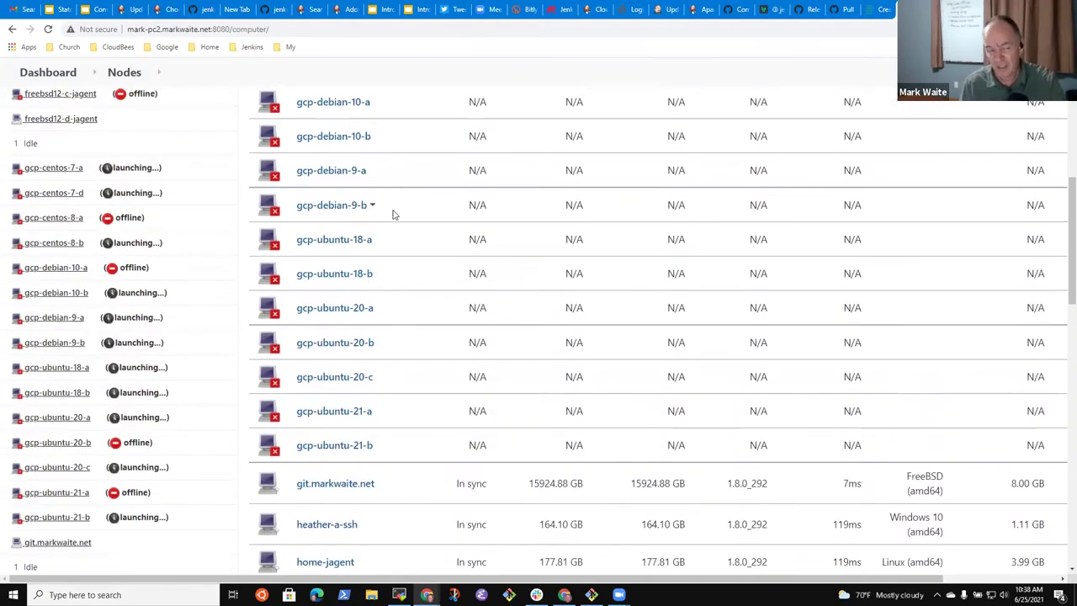
scroll(386, 244, "down", 3)
scroll(378, 315, "down", 4)
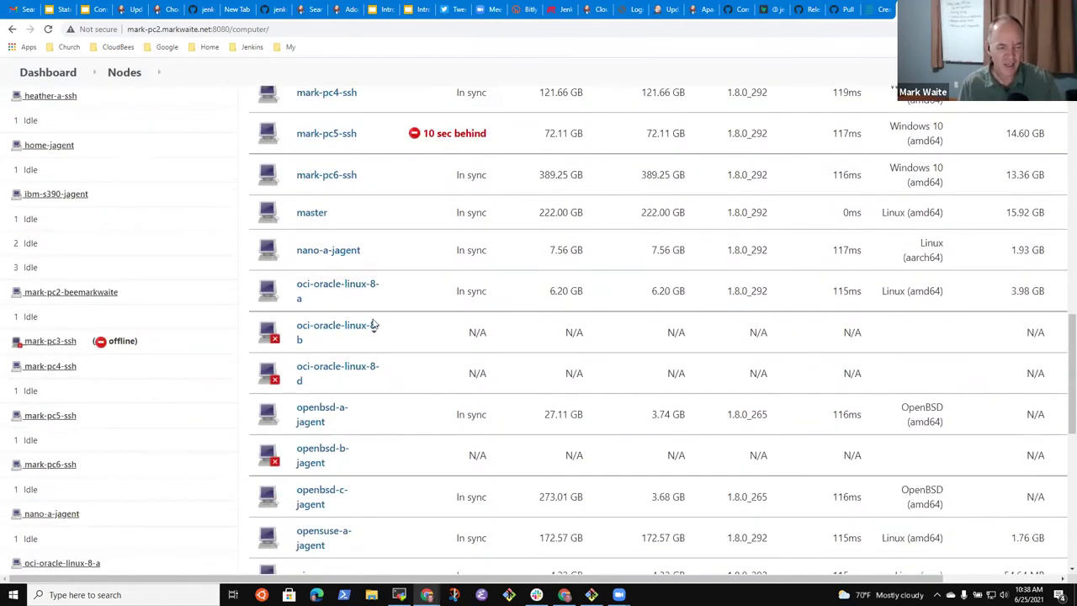
scroll(379, 290, "up", 3)
scroll(387, 286, "up", 10)
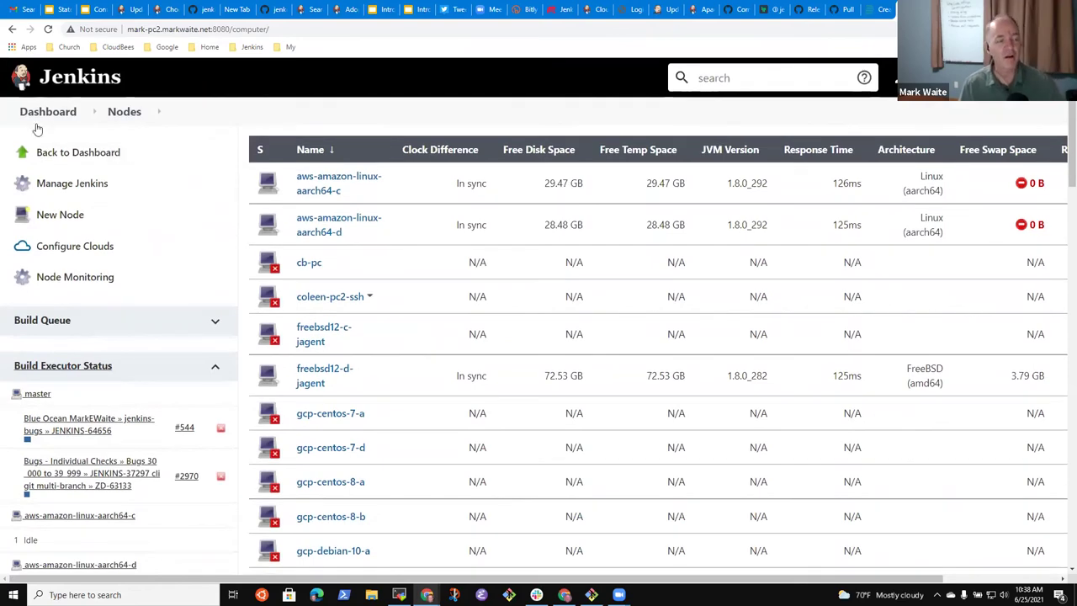
Step: Start a new pipeline in Blue Ocean with Bitbucket Cloud as the place where the code is stored
left_click(50, 112)
mouse_move(340, 293)
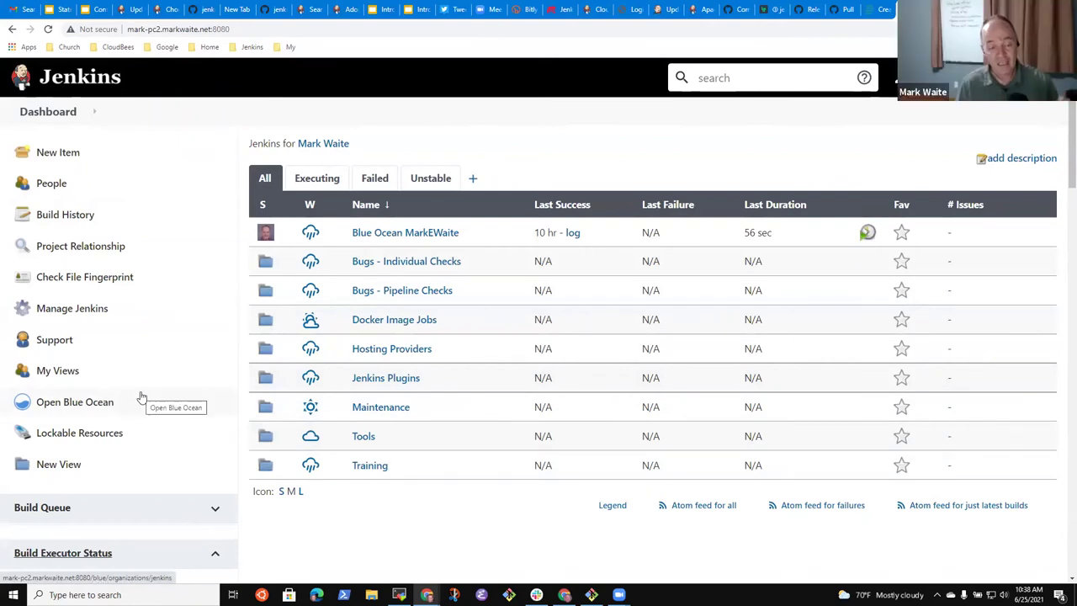
left_click(101, 406)
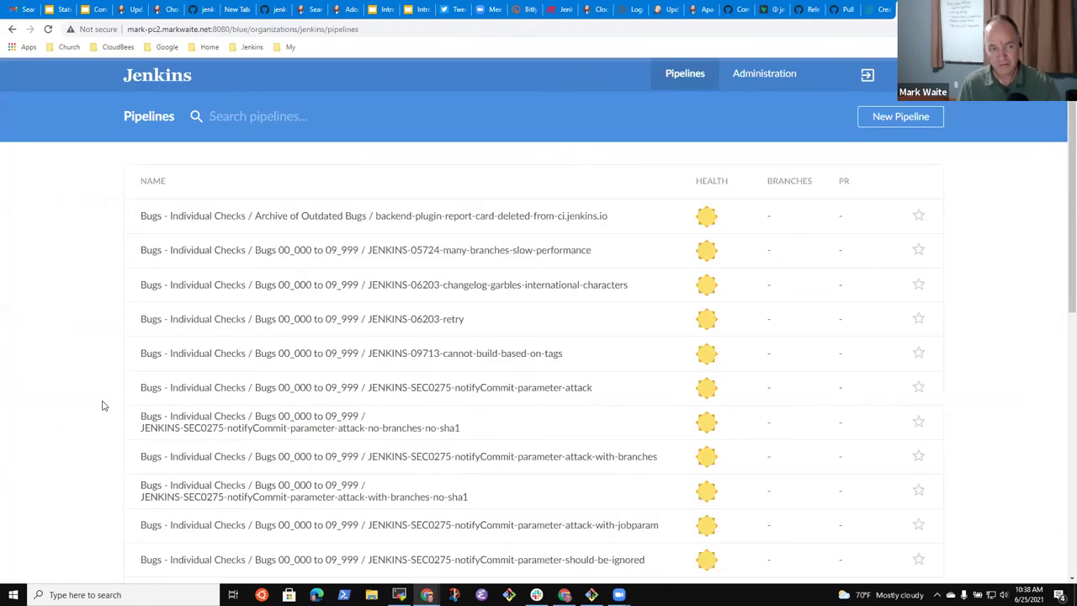
left_click(895, 116)
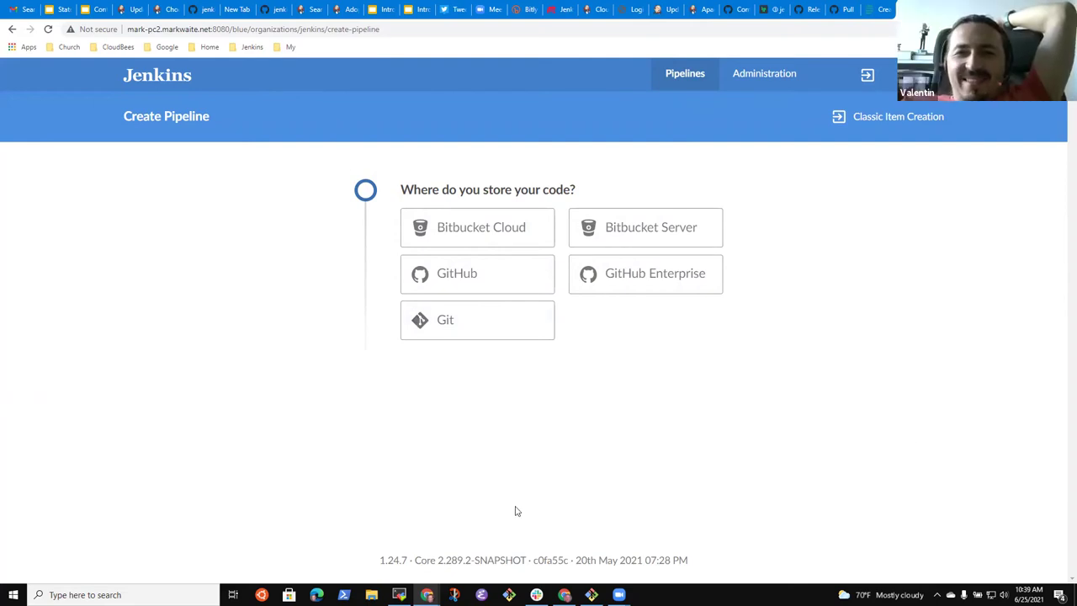
left_click(491, 229)
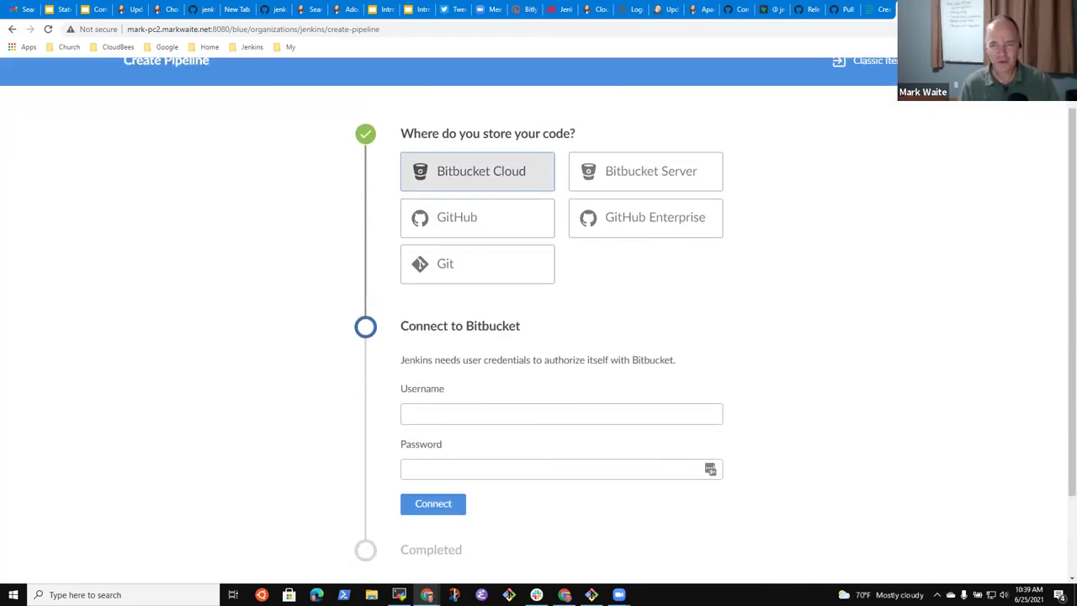
Step: Open the bookmarked Bitbucket site in a new browser tab and log in with the existing Google account
key("ctrl+t")
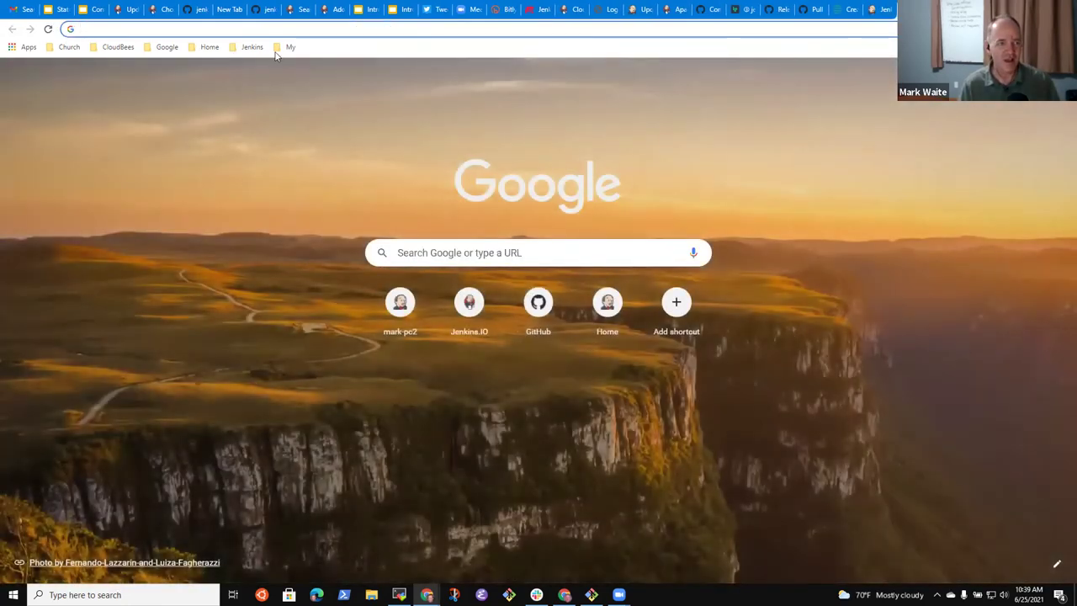
left_click(286, 47)
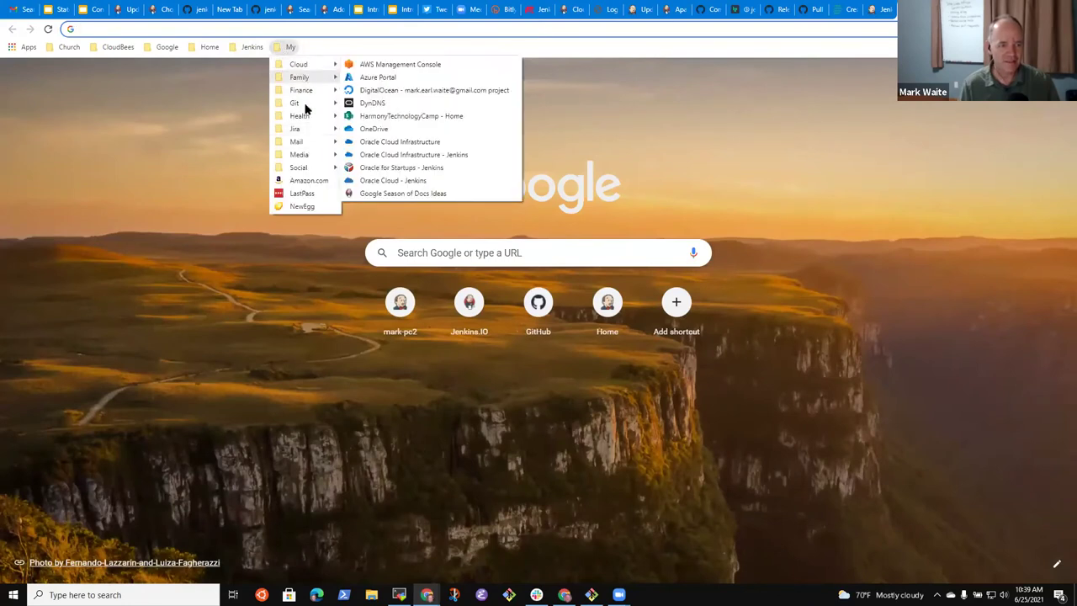
mouse_move(331, 104)
left_click(378, 130)
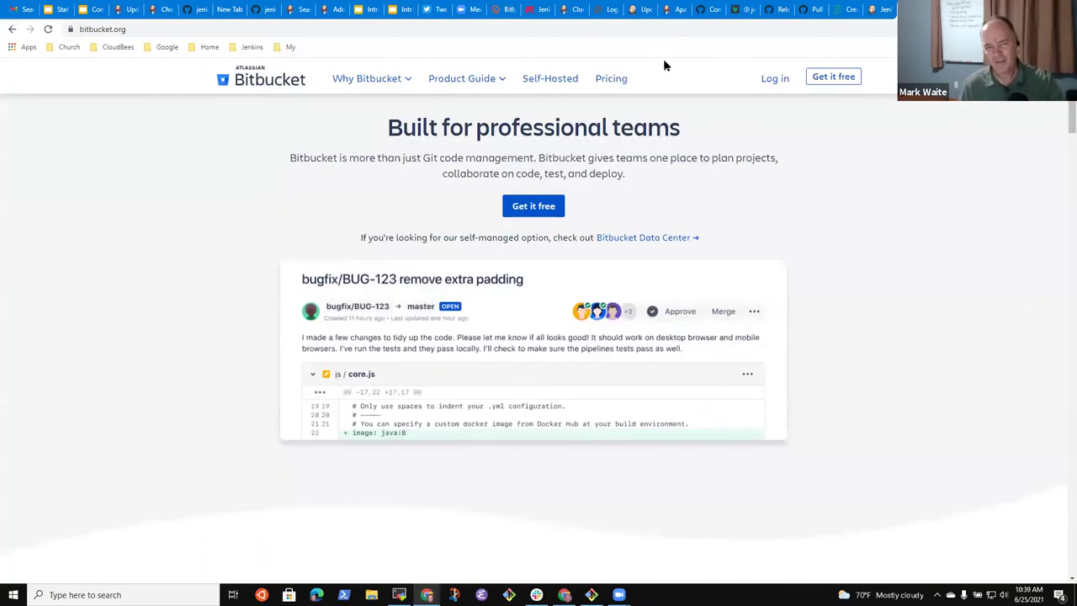
left_click(772, 80)
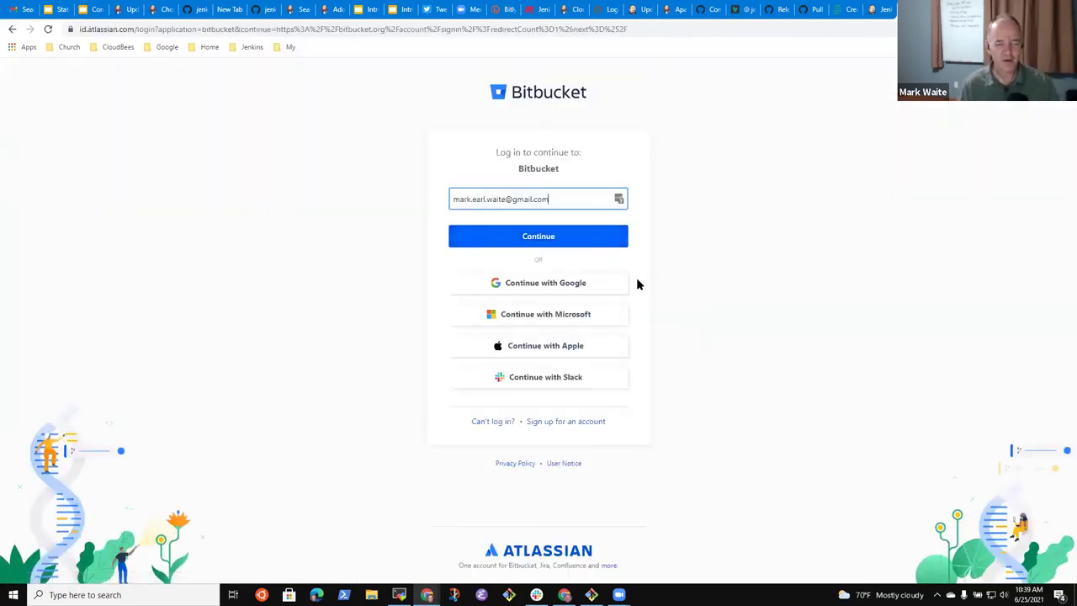
left_click(554, 284)
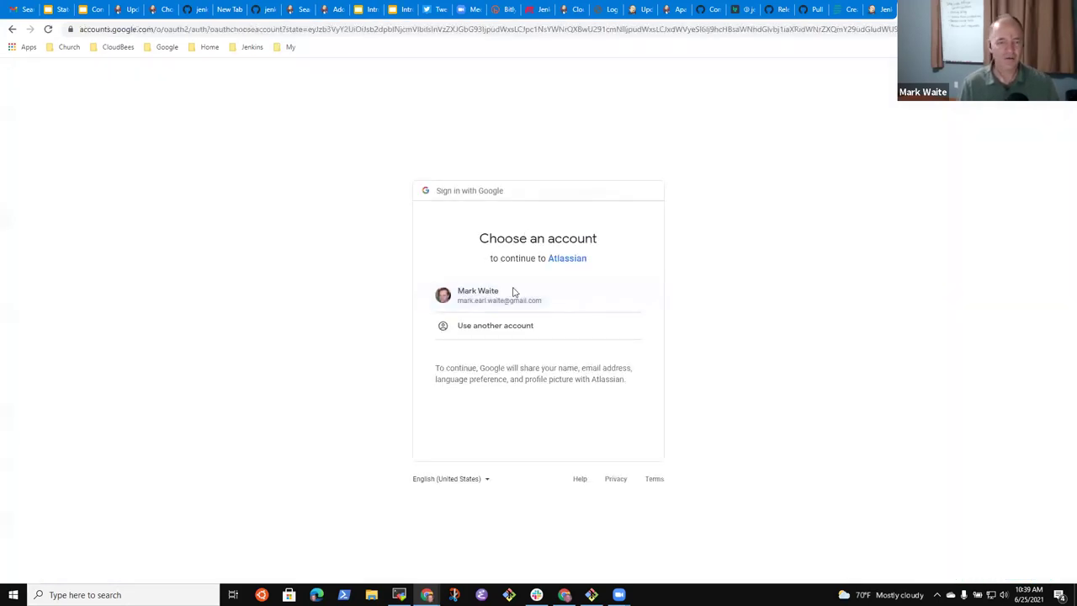
left_click(523, 304)
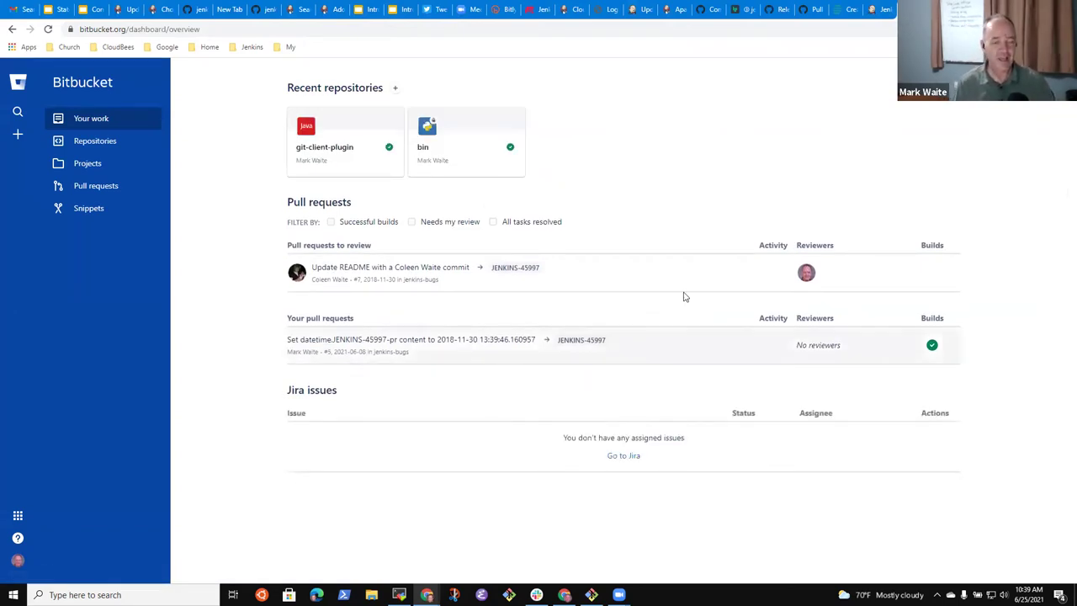
Step: Review the Jenkinsfile in the bin repository and return to the Bitbucket dashboard overview
left_click(428, 149)
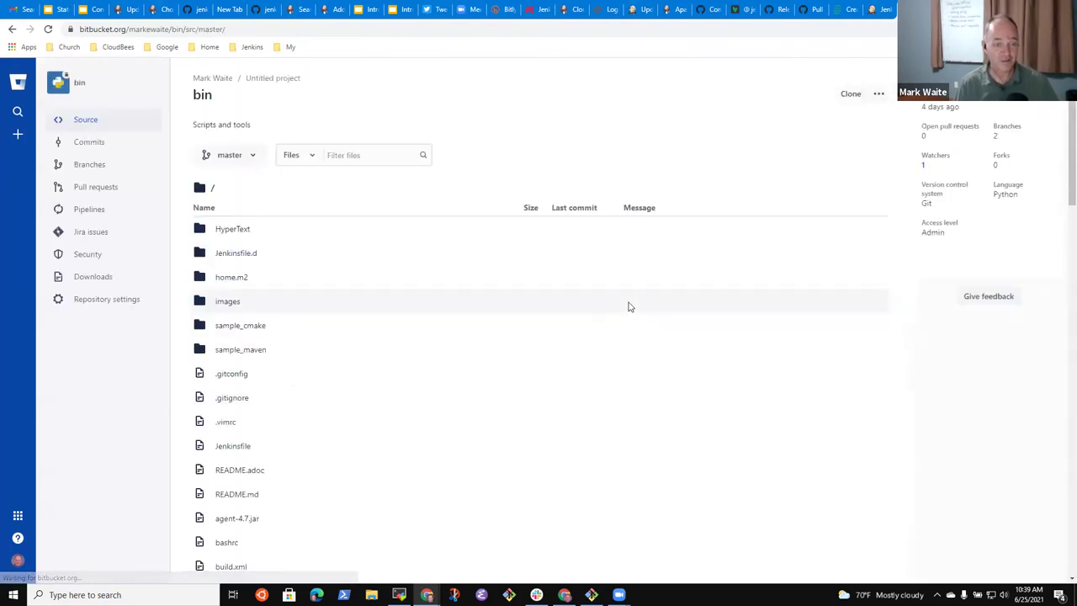
scroll(374, 337, "down", 3)
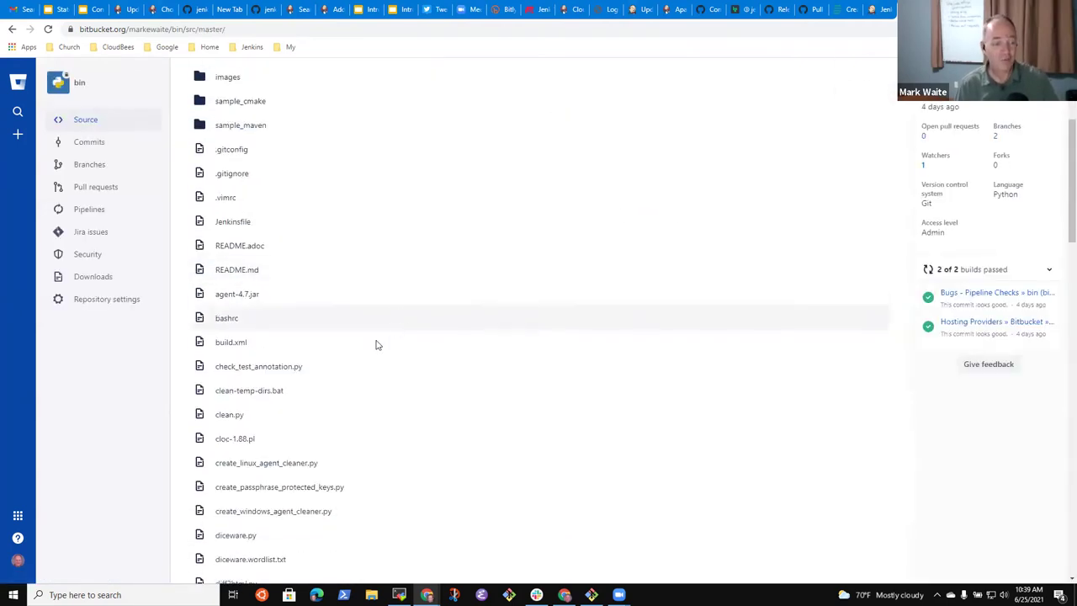
left_click(243, 222)
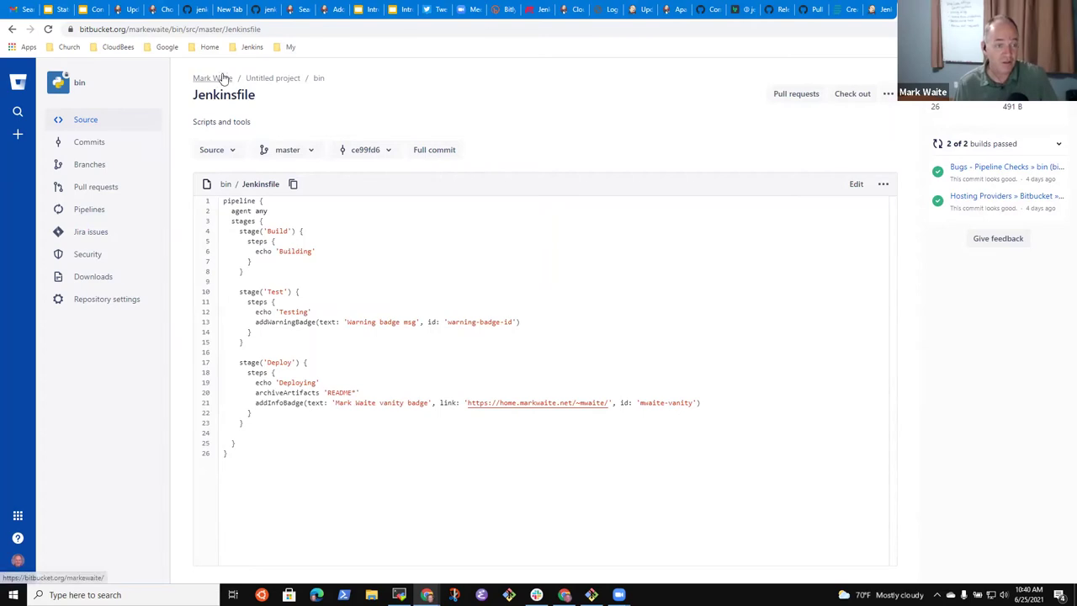
left_click(15, 30)
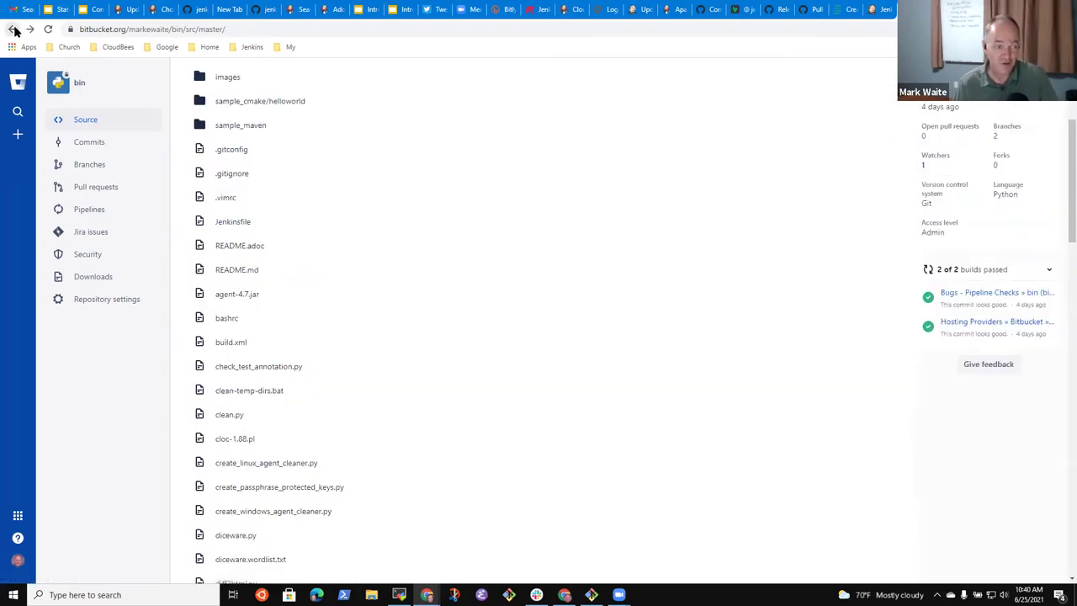
left_click(14, 30)
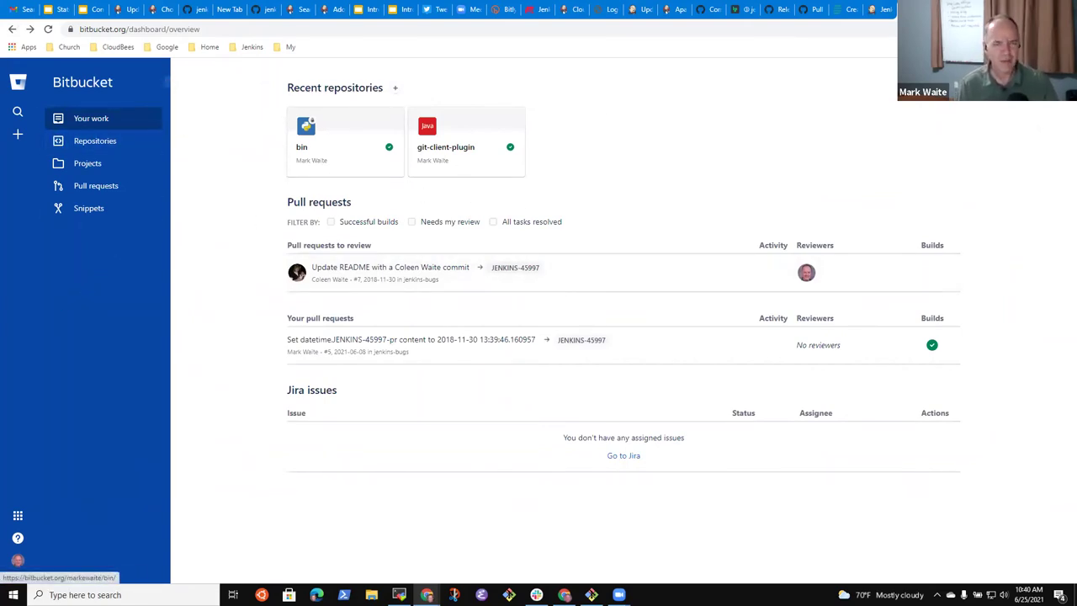
Step: Copy the saved bitbucket.org account password from LastPass and return to the Create Pipeline page in Jenkins
left_click(887, 11)
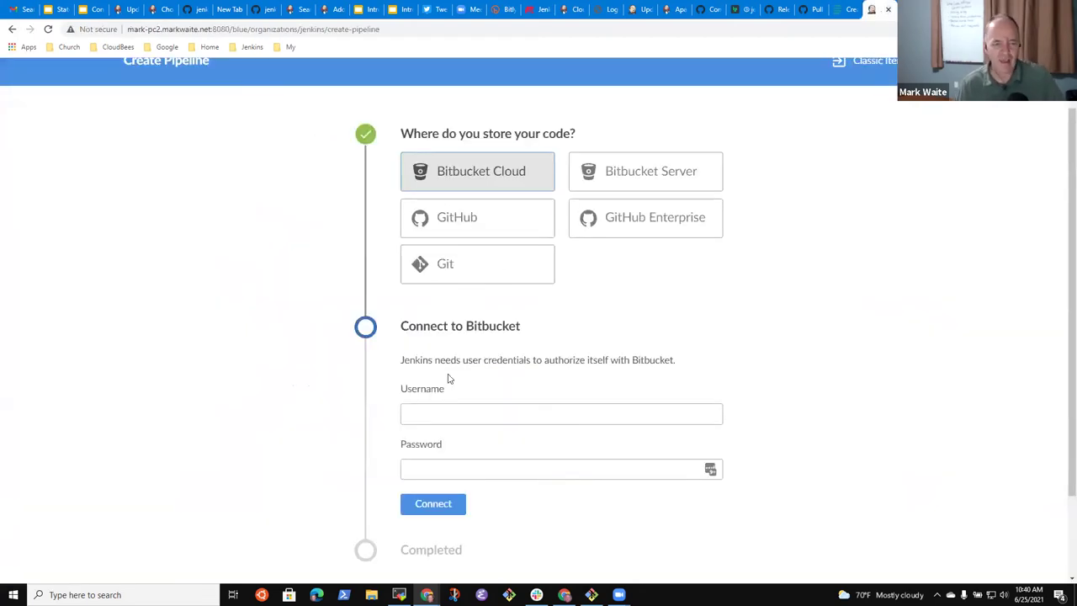
key("ctrl+shift+t")
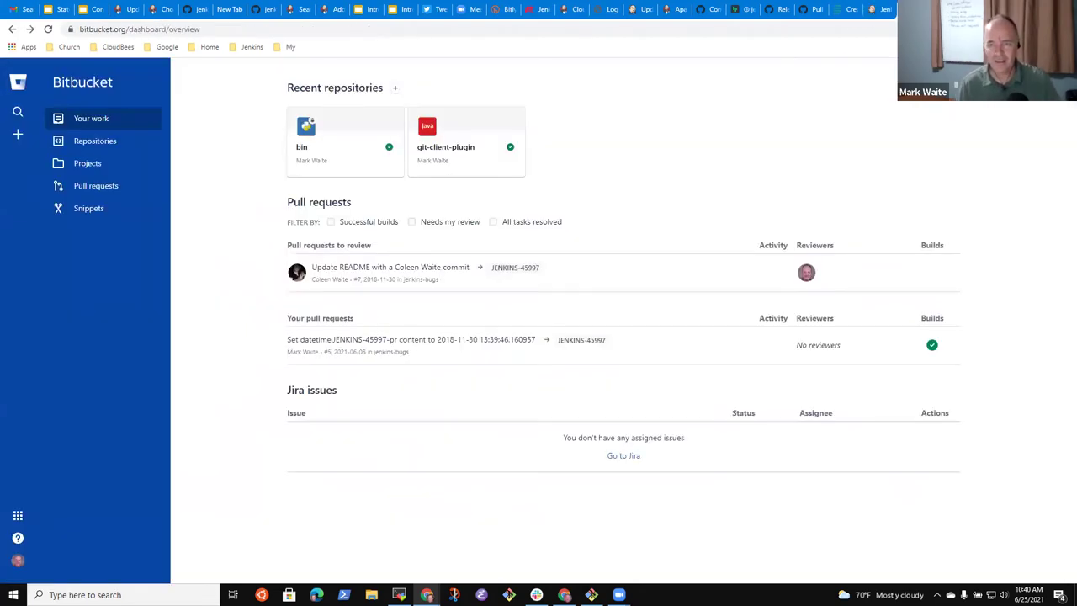
left_click(976, 29)
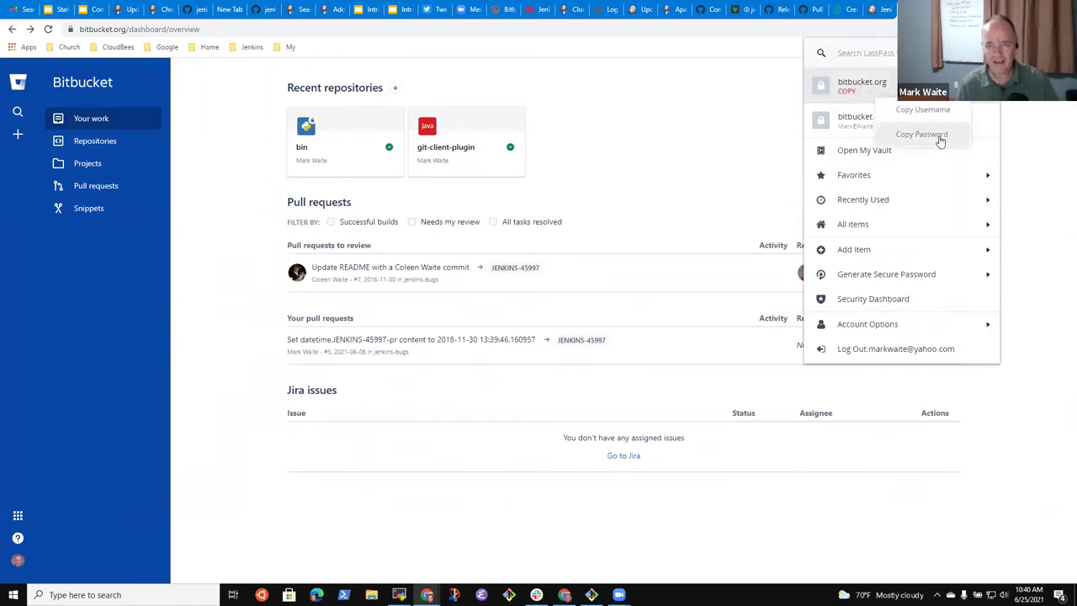
left_click(938, 140)
left_click(883, 14)
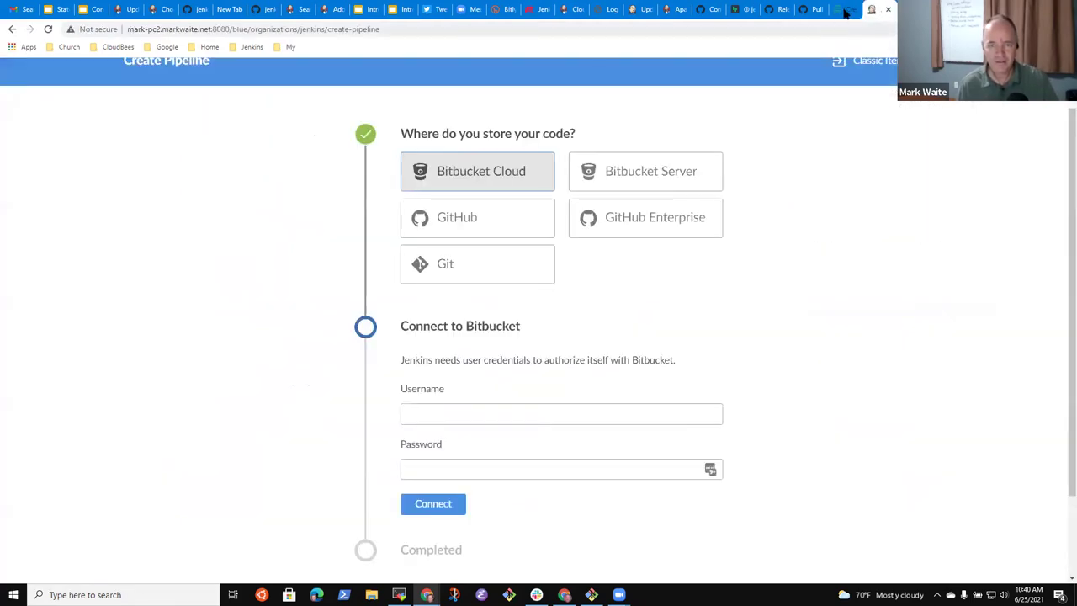
Step: Close the countdown clock page and submit the Bitbucket connection with the account e-mail as username and the account password
left_click(845, 11)
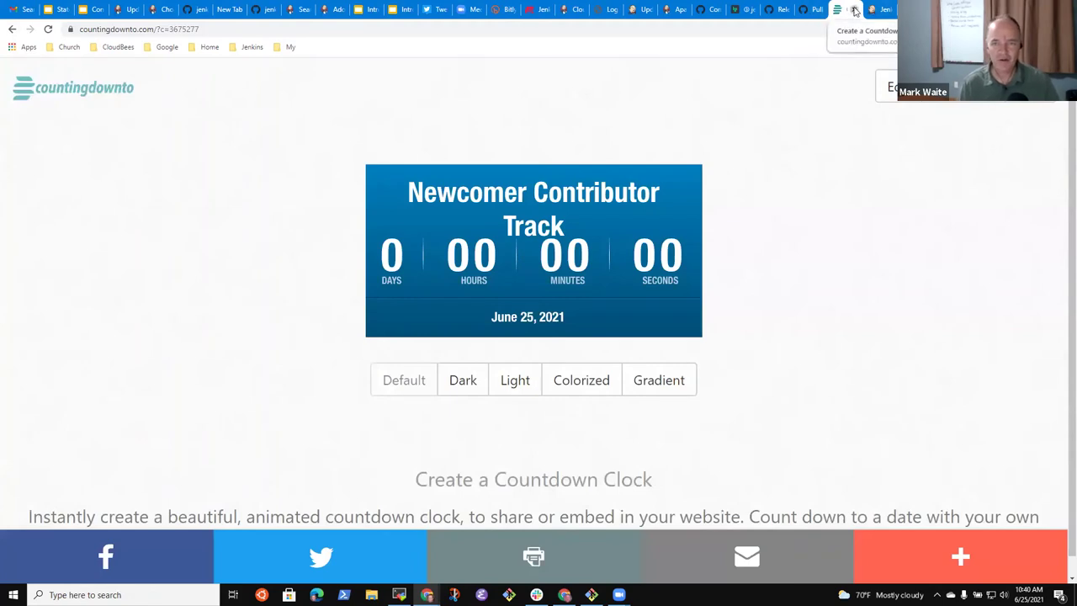
left_click(854, 9)
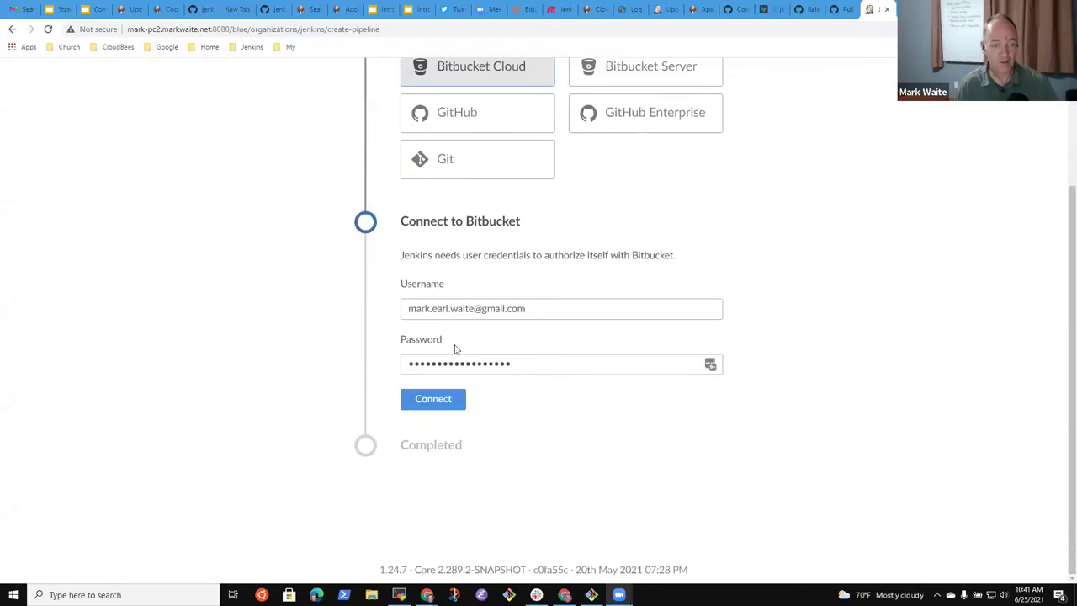
left_click(433, 399)
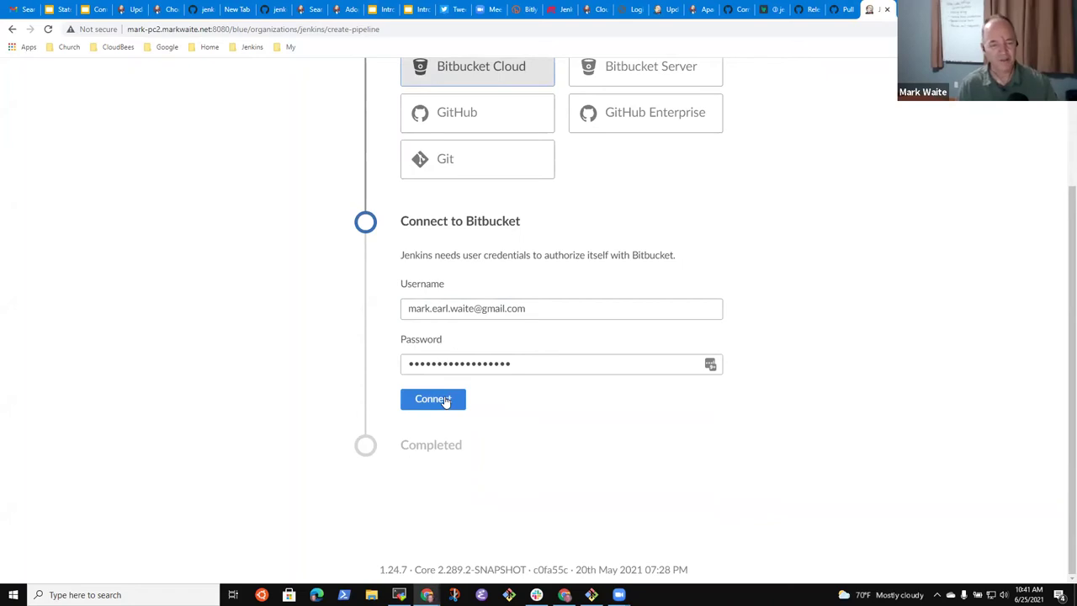
scroll(459, 386, "up", 1)
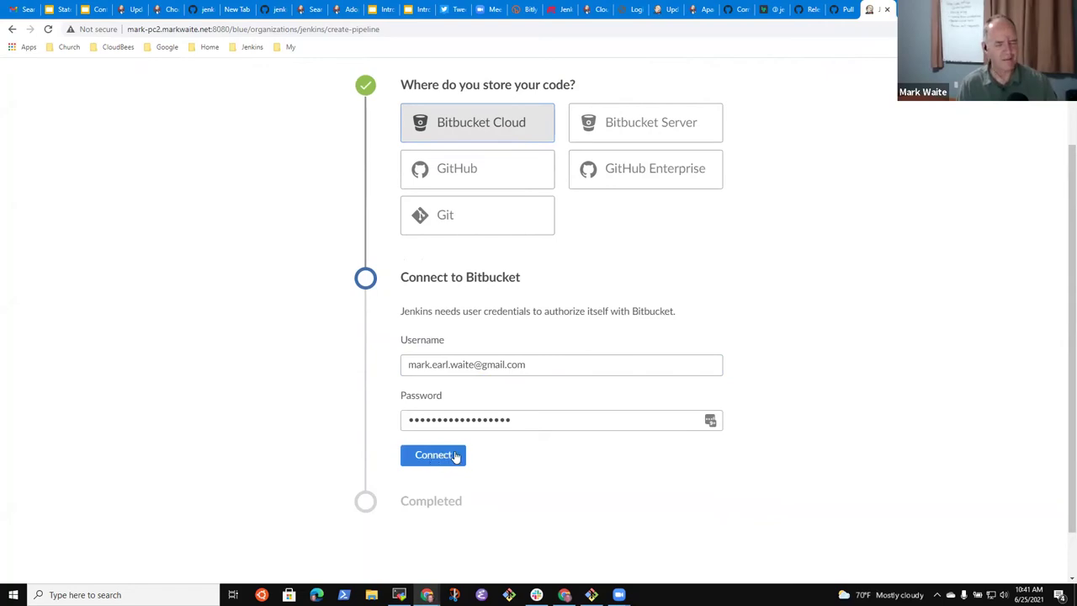
scroll(476, 442, "down", 1)
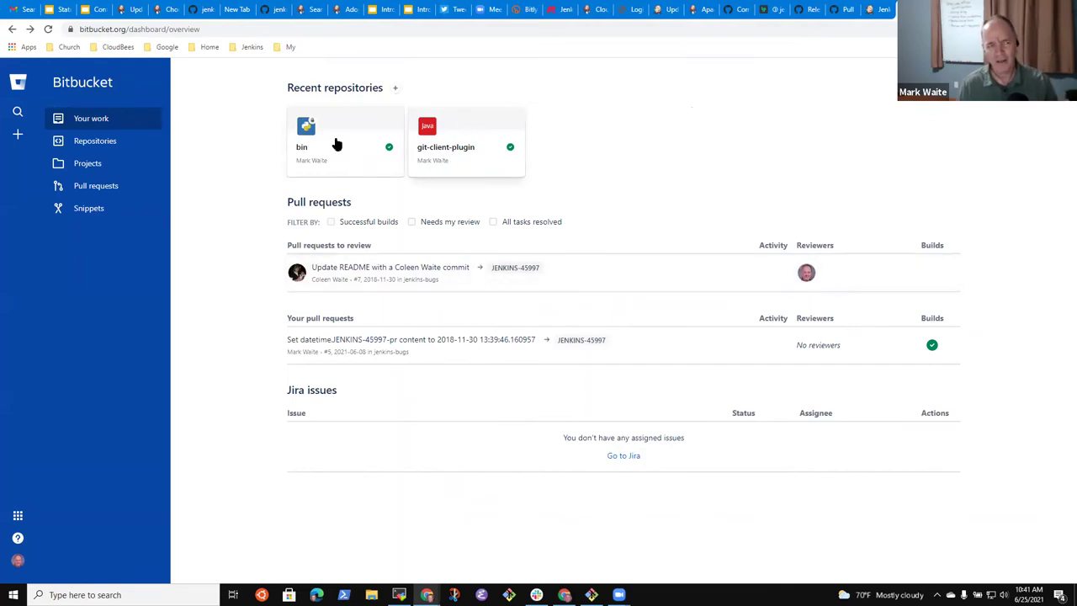
Step: Look up the account's username in the Bitbucket personal settings and return to the Create Pipeline page in Jenkins
left_click(15, 559)
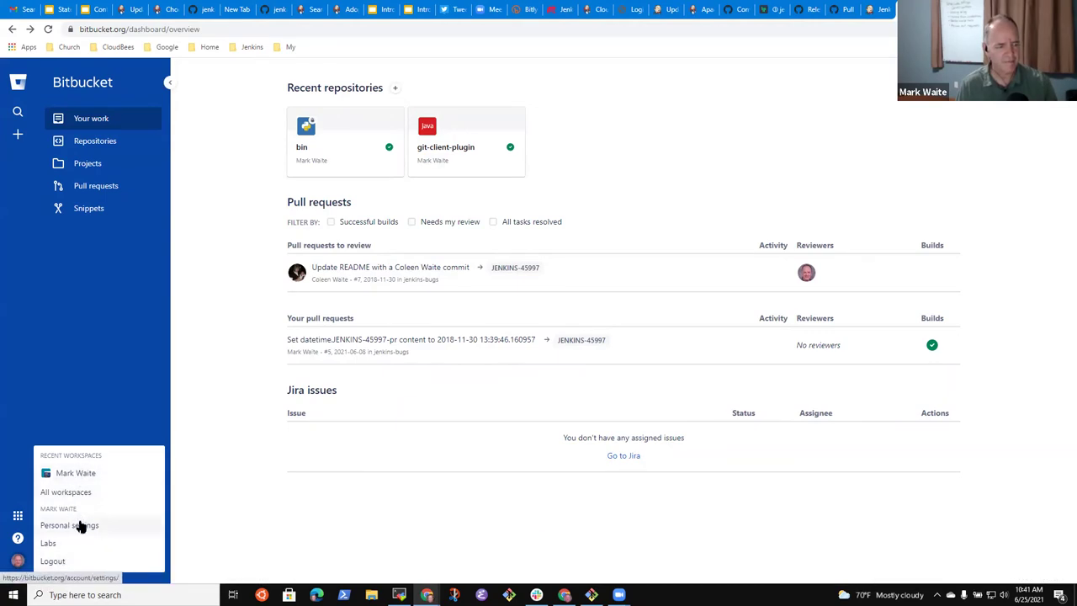
left_click(69, 528)
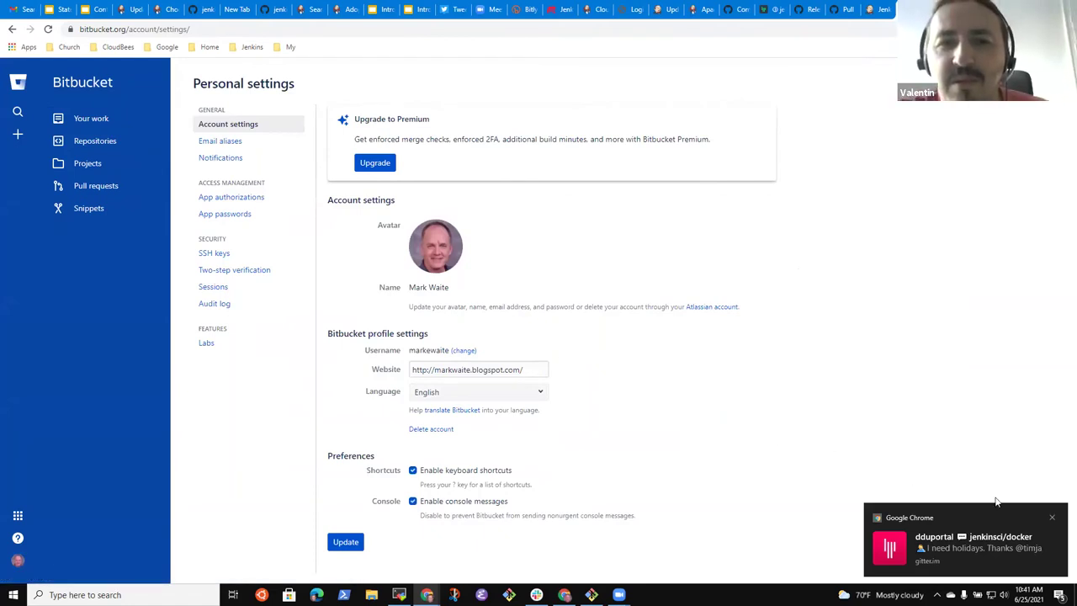
left_click(1054, 519)
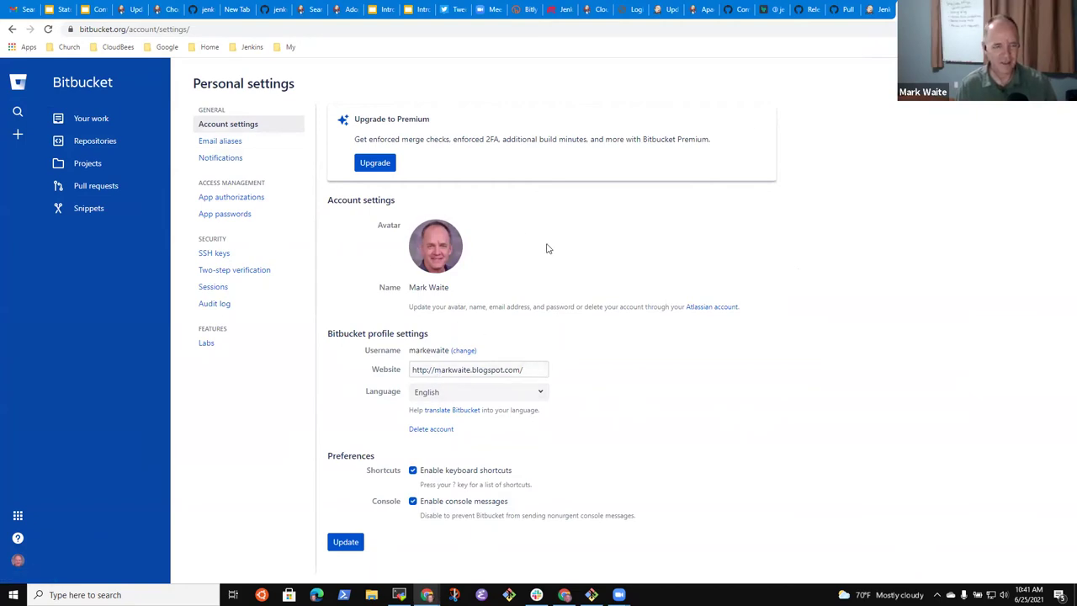
left_click(870, 11)
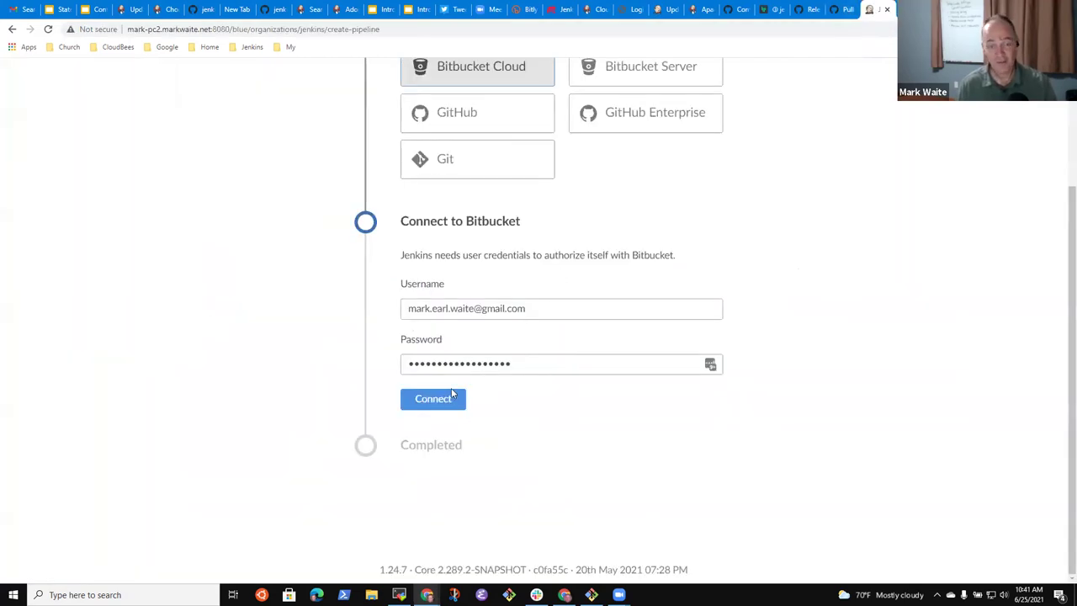
Step: Try to connect to Bitbucket with the account's username in place of the e-mail address
left_click_drag(530, 309, 294, 311)
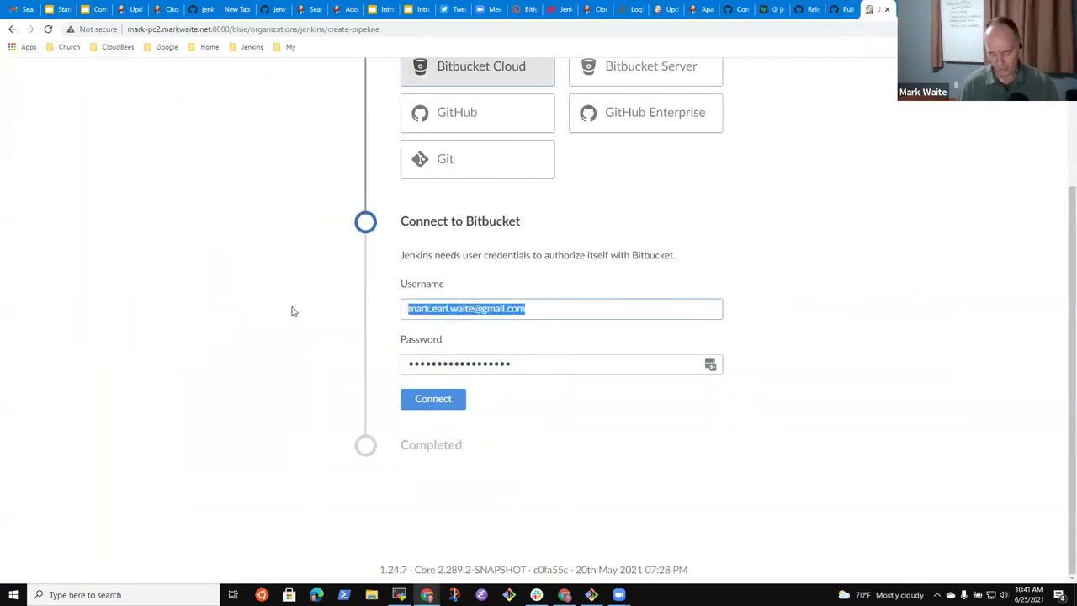
type("markwaite")
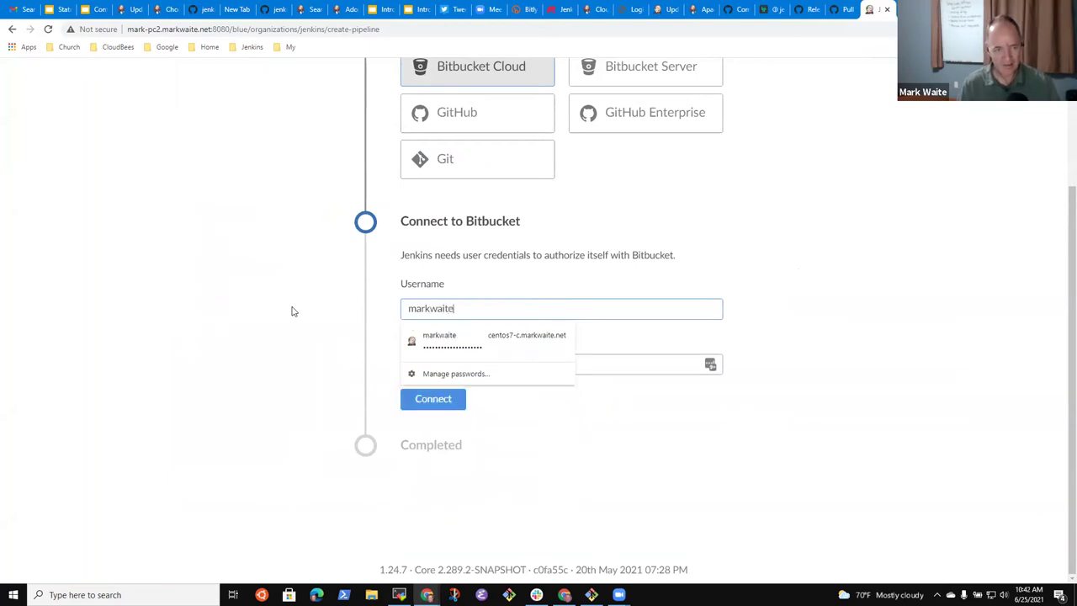
key("ctrl+a")
left_click(441, 340)
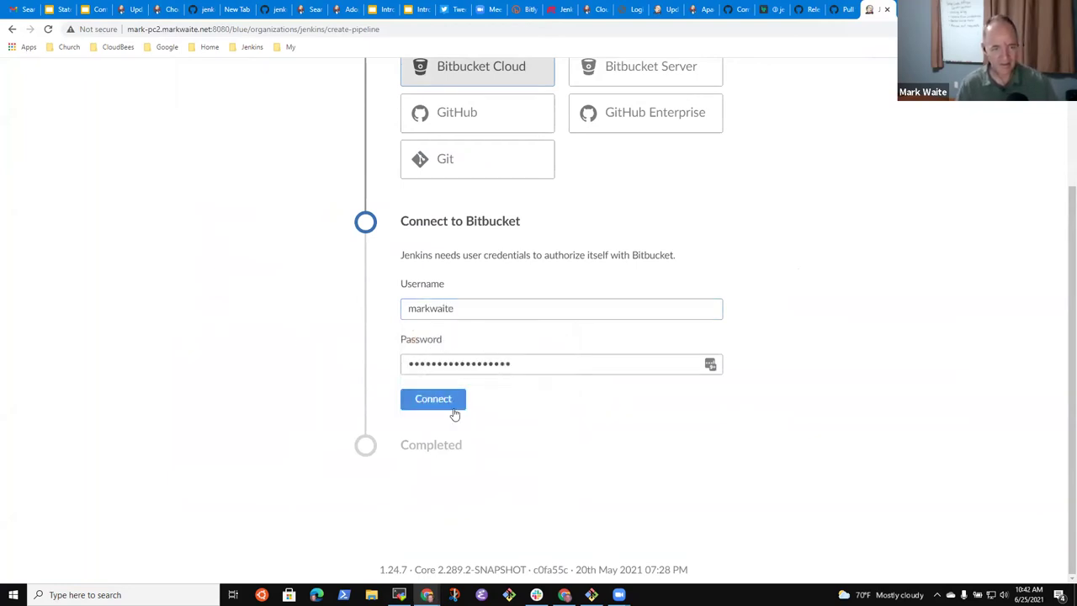
left_click(431, 393)
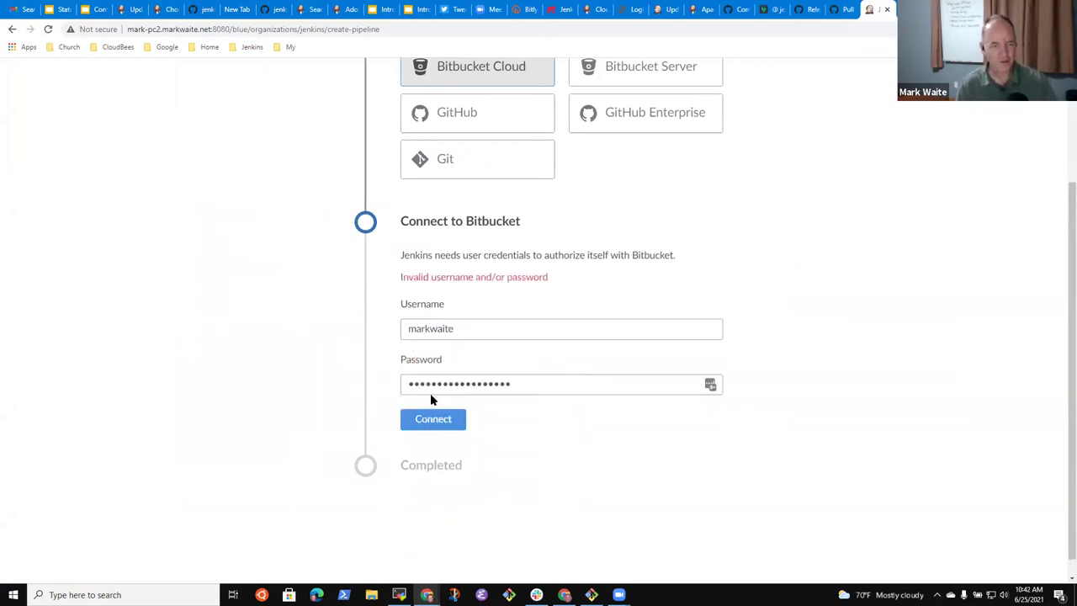
Step: Insert the missing middle initial into the Bitbucket username and try the connection again
left_click(464, 328)
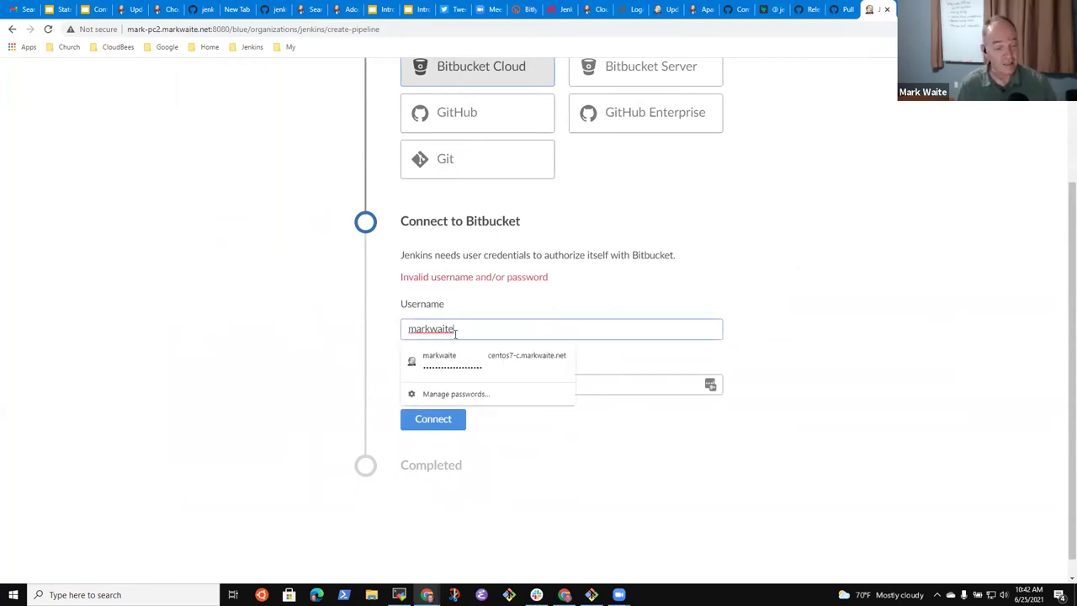
key("Left")
key("Left")
key("Left")
key("Left")
key("Left")
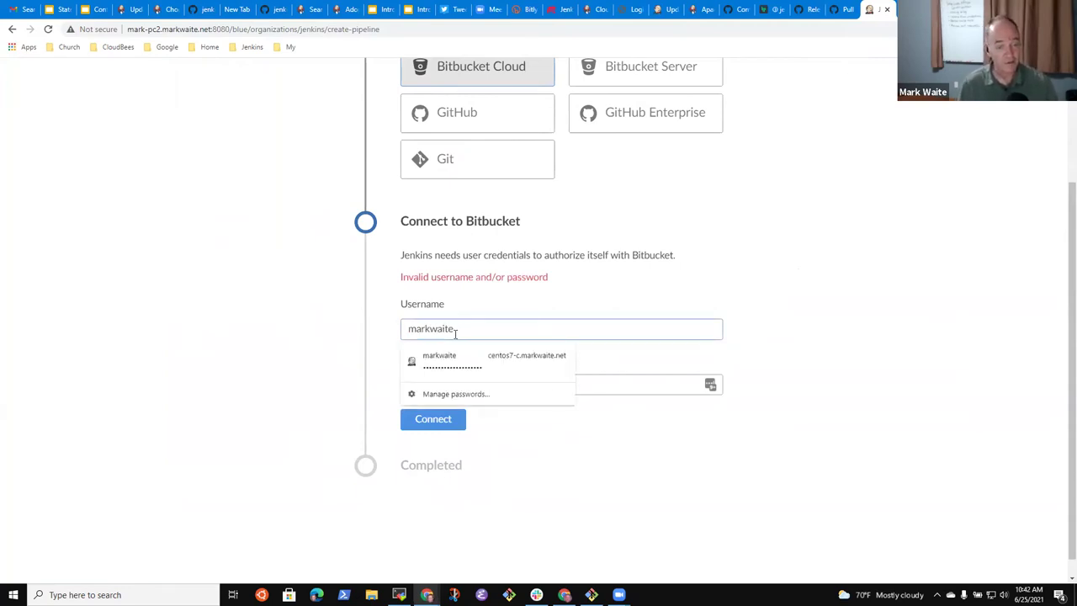
type("e")
left_click(286, 289)
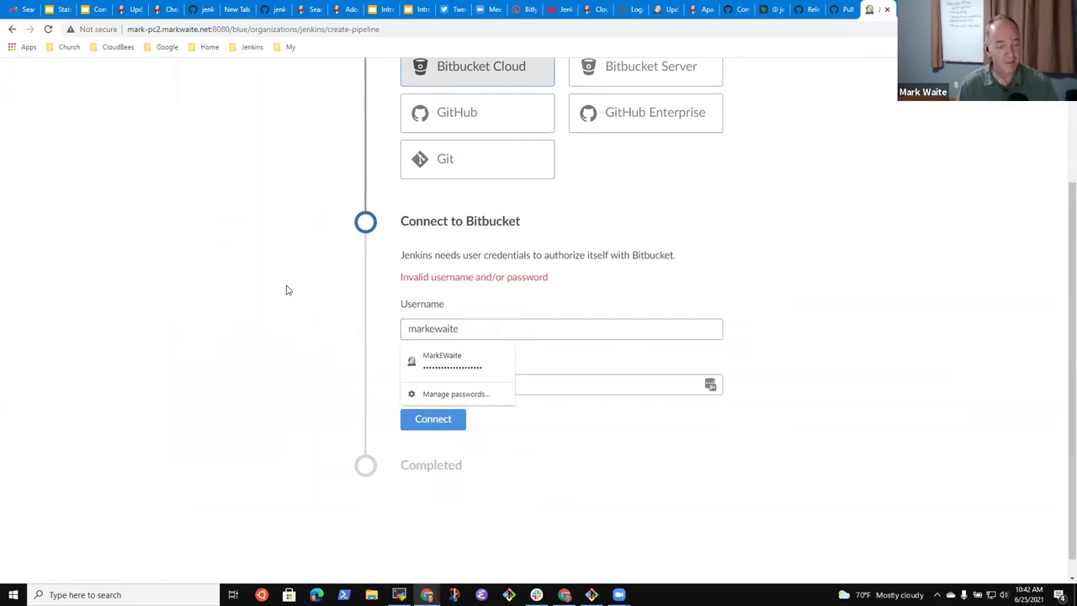
left_click(440, 420)
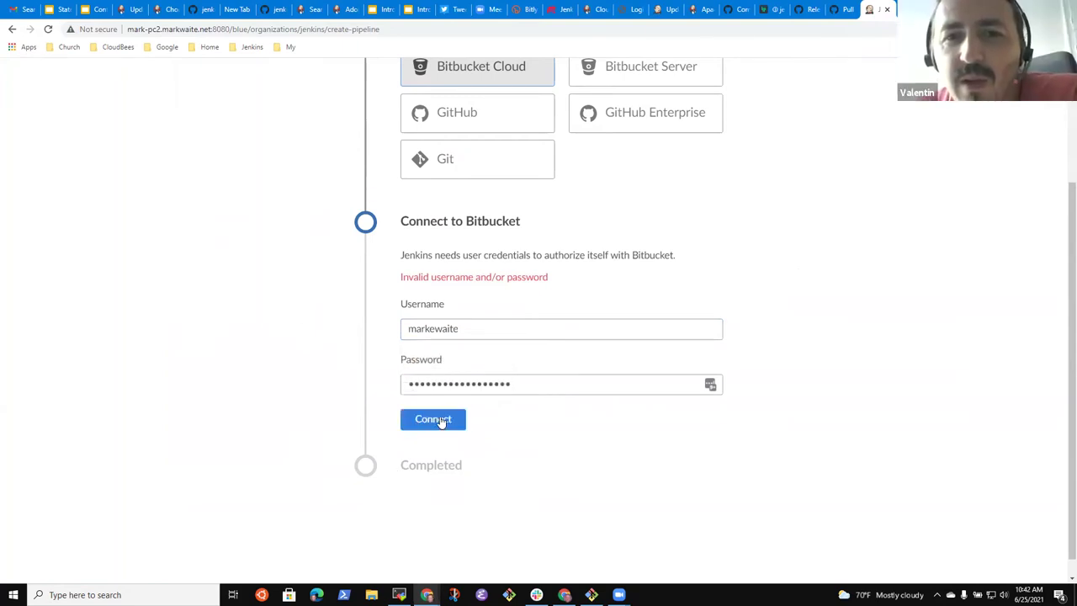
left_click_drag(477, 328, 385, 320)
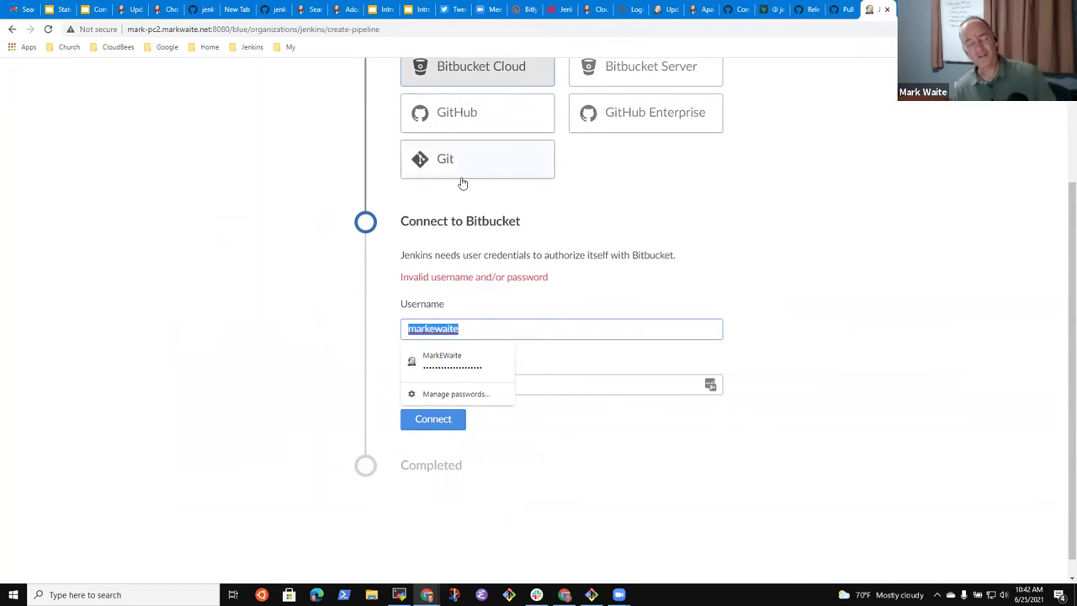
Step: Choose GitHub as the code location and select the presenter's personal account as the repository's organization
left_click(471, 122)
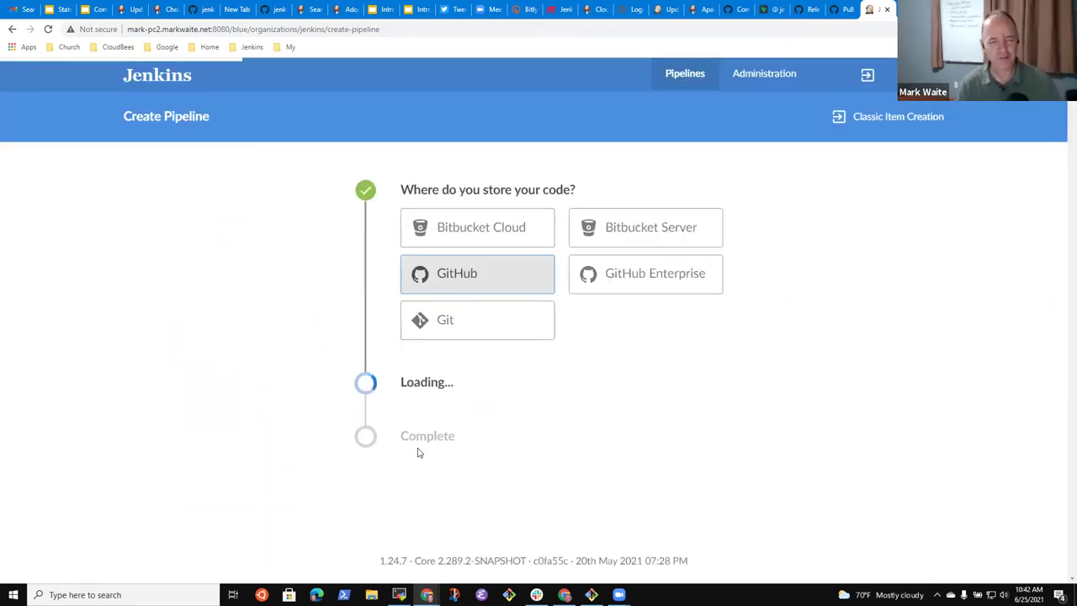
scroll(626, 353, "up", 3)
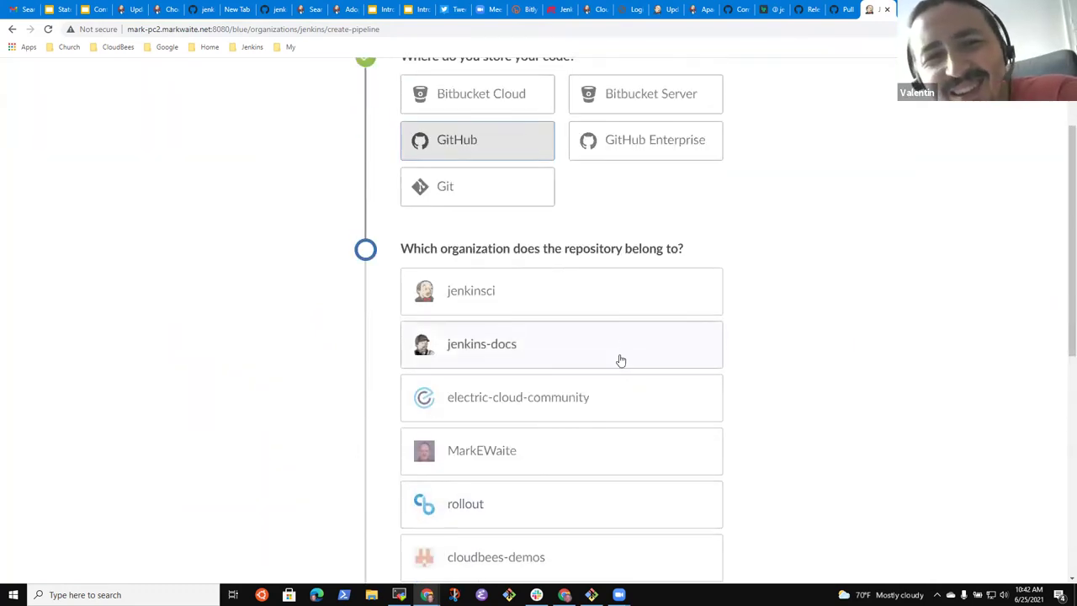
scroll(620, 368, "up", 2)
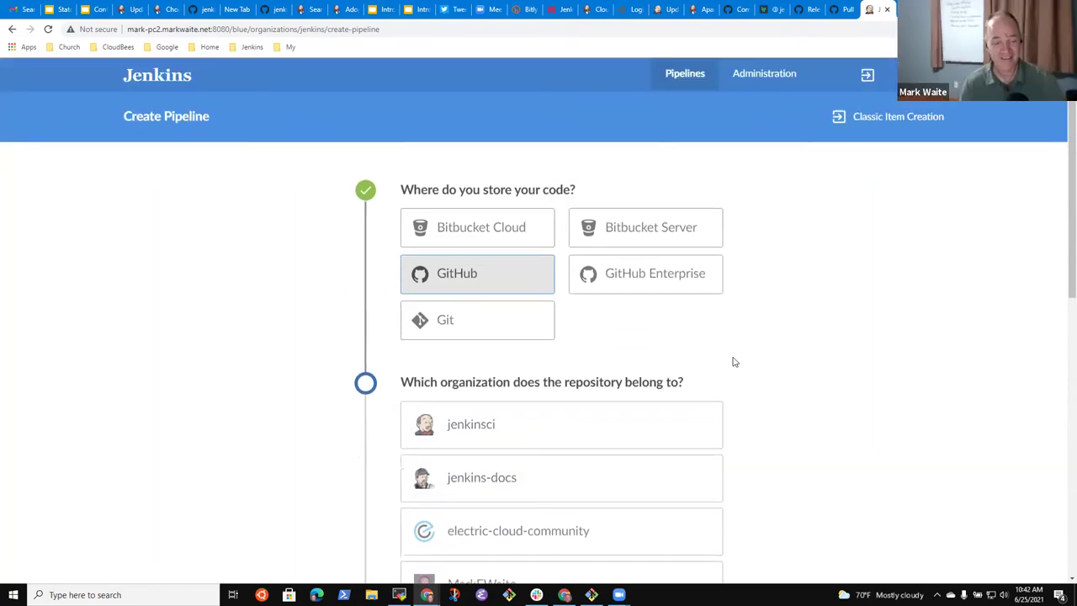
scroll(733, 361, "down", 3)
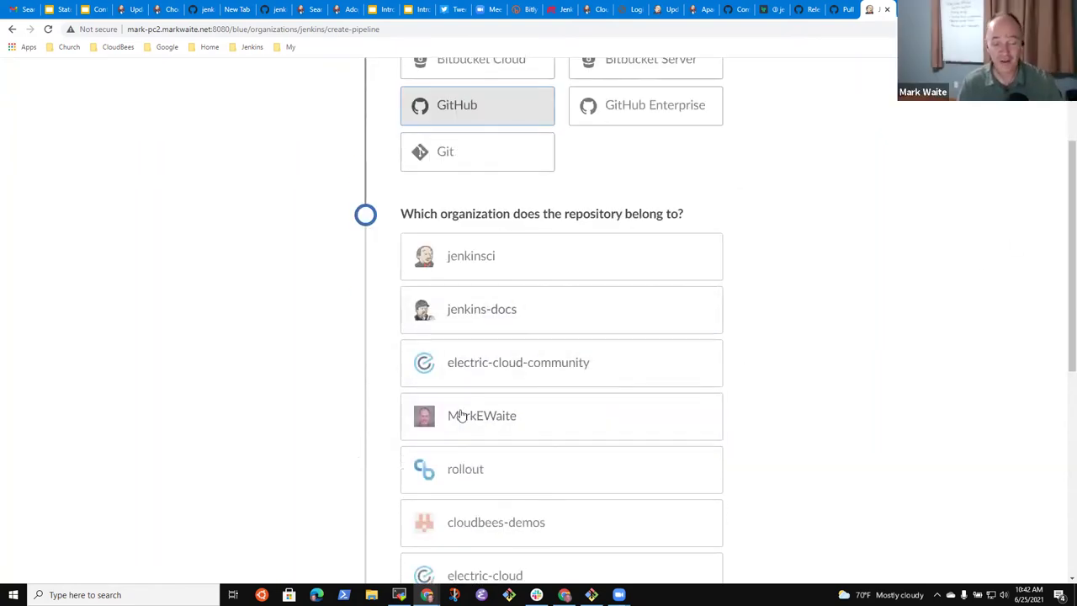
left_click(501, 423)
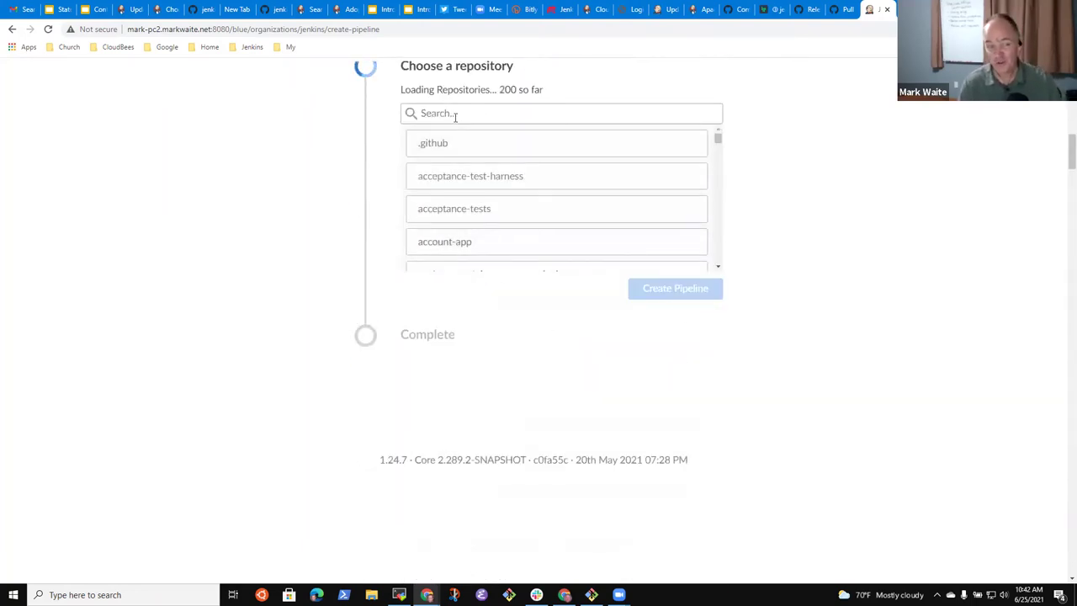
Step: Search the repositories for "bin" and create the pipeline from the bin repository
left_click(453, 114)
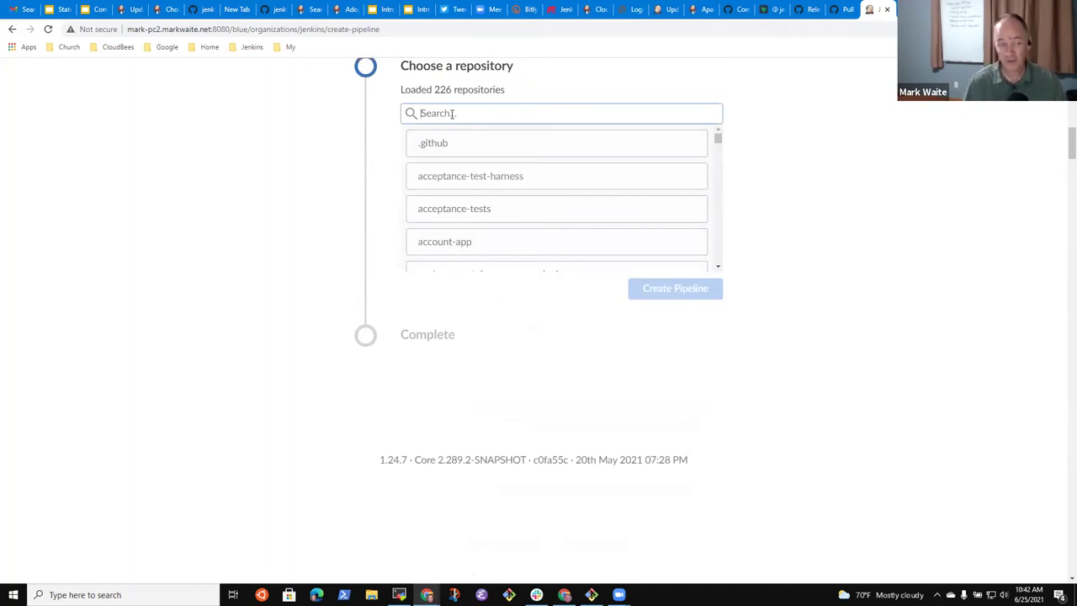
type("bin")
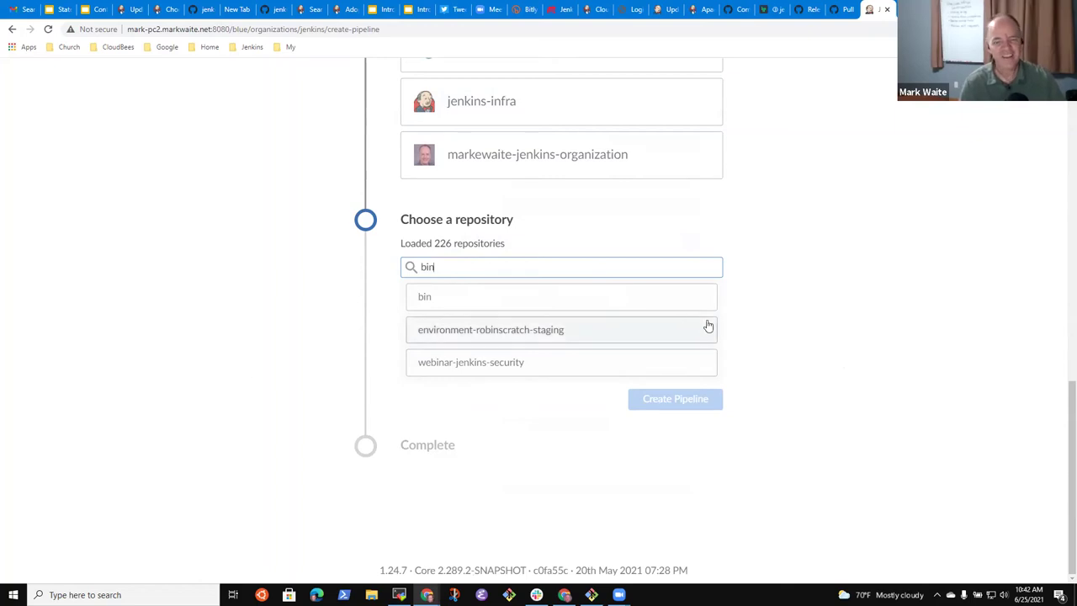
left_click(463, 300)
left_click(656, 401)
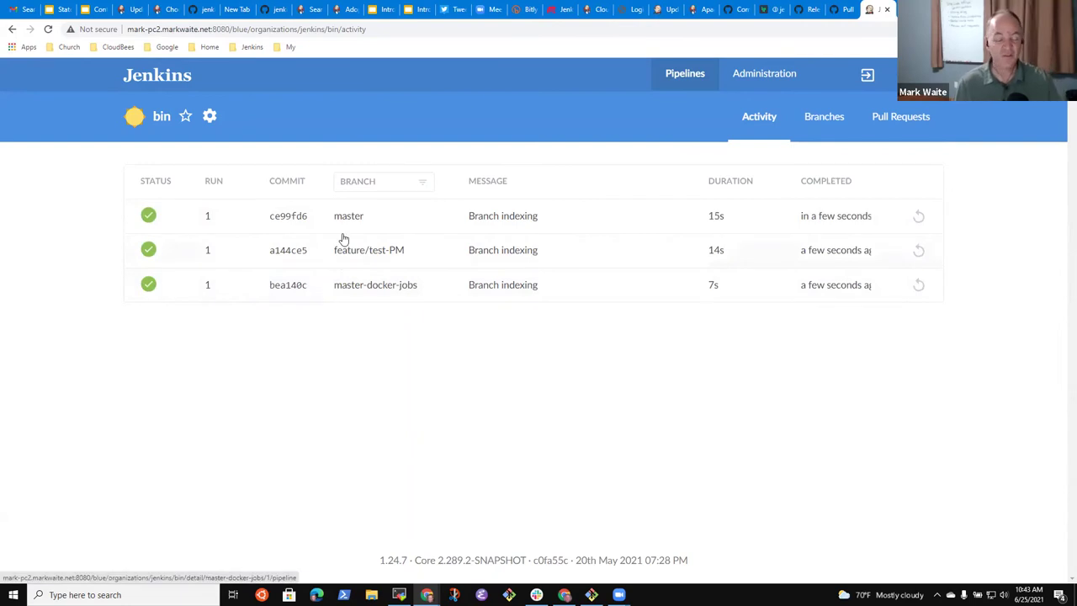
Step: Open the master branch's run 1 of the bin pipeline and open that branch in the pipeline editor
left_click(302, 217)
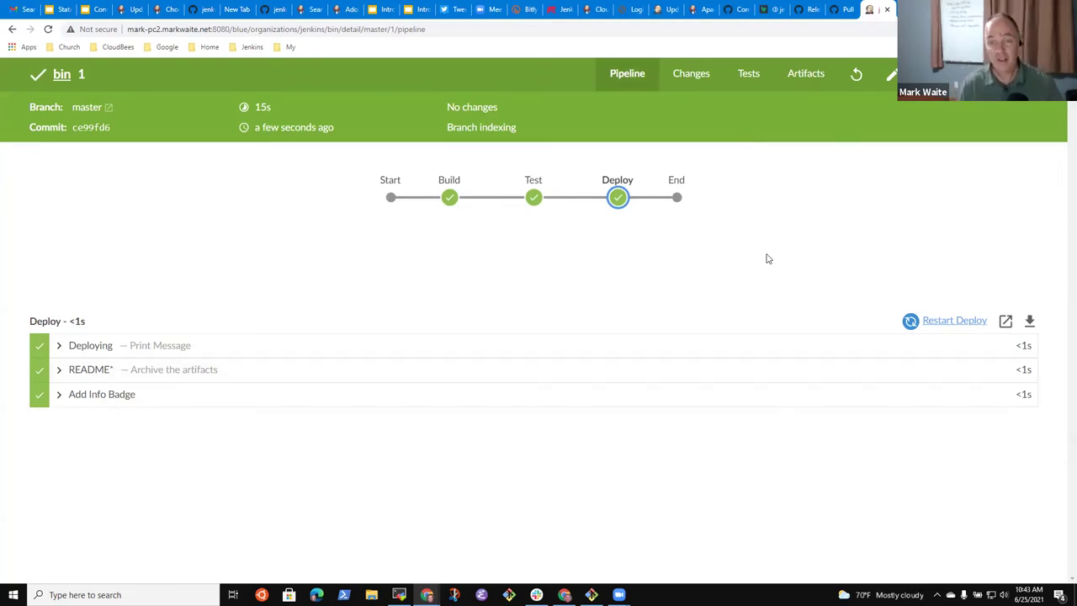
left_click_drag(883, 78, 886, 126)
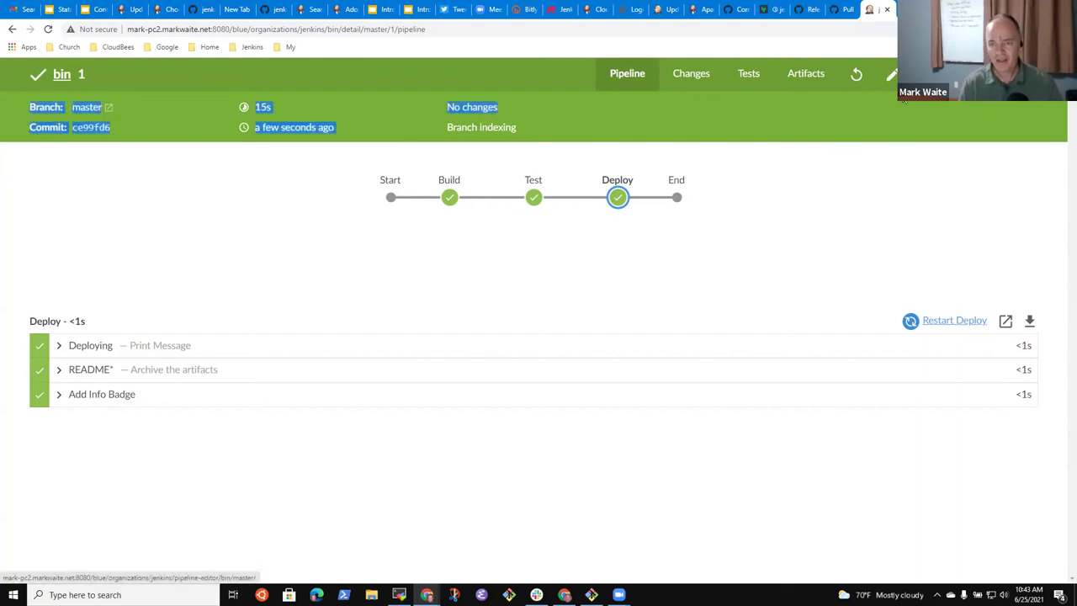
left_click(886, 126)
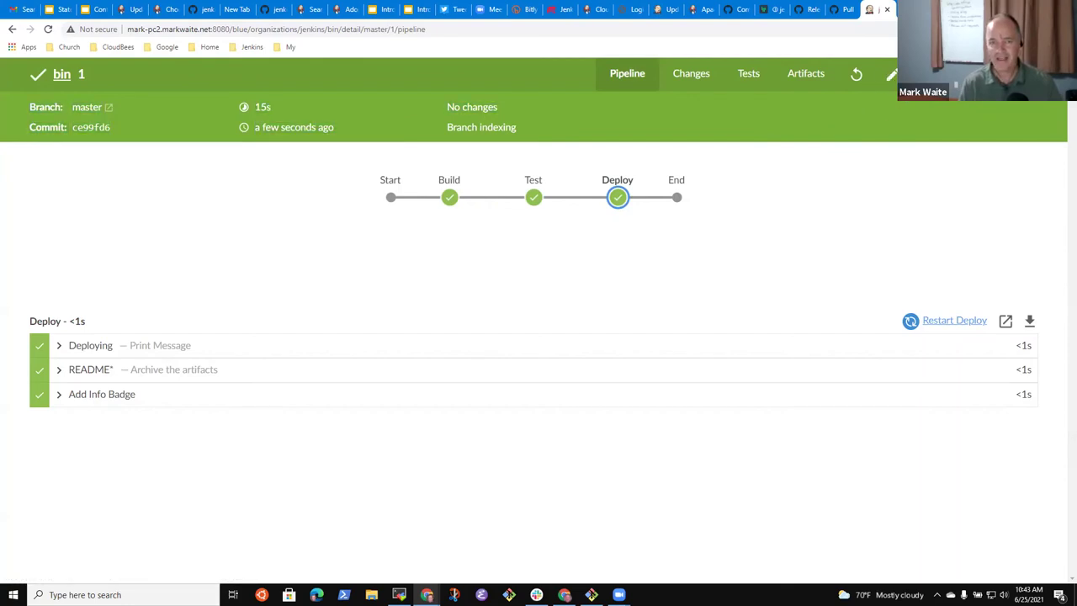
left_click(891, 77)
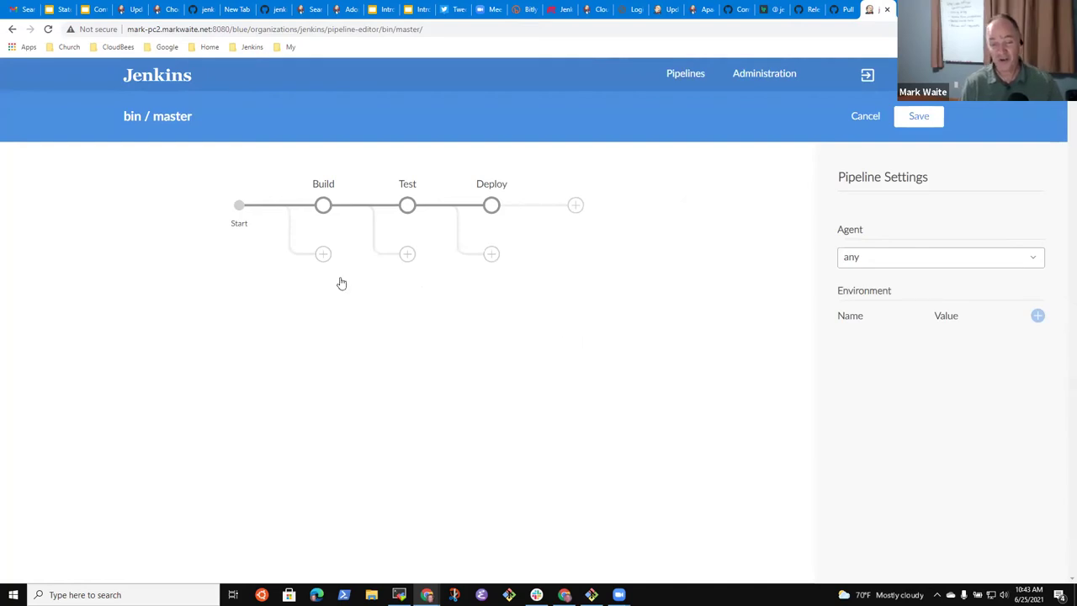
Step: Change the Build stage's Print Message text to "Building master branch"
left_click(323, 205)
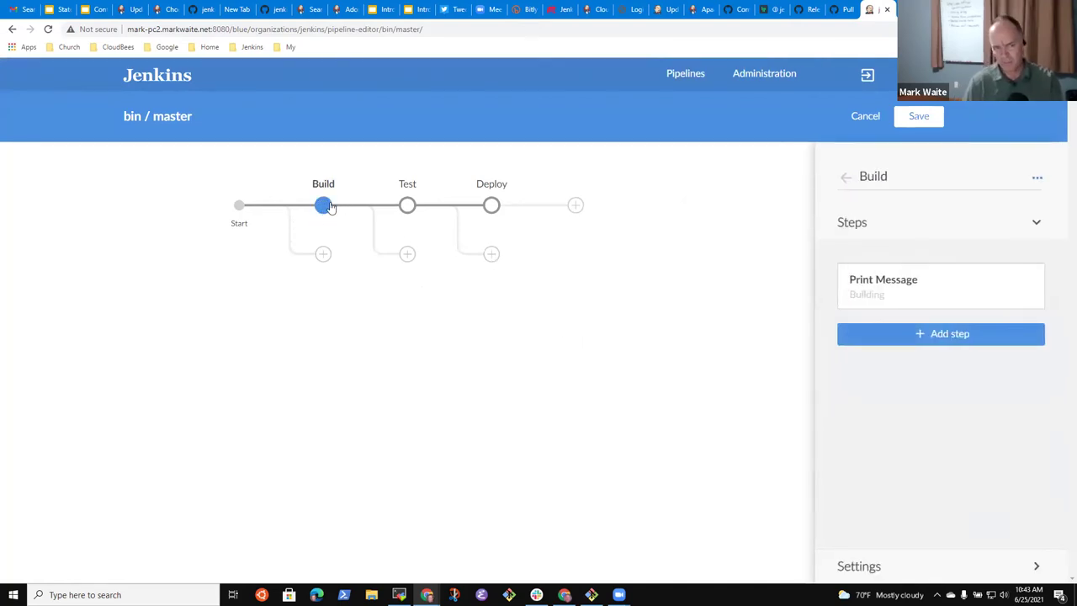
left_click(940, 299)
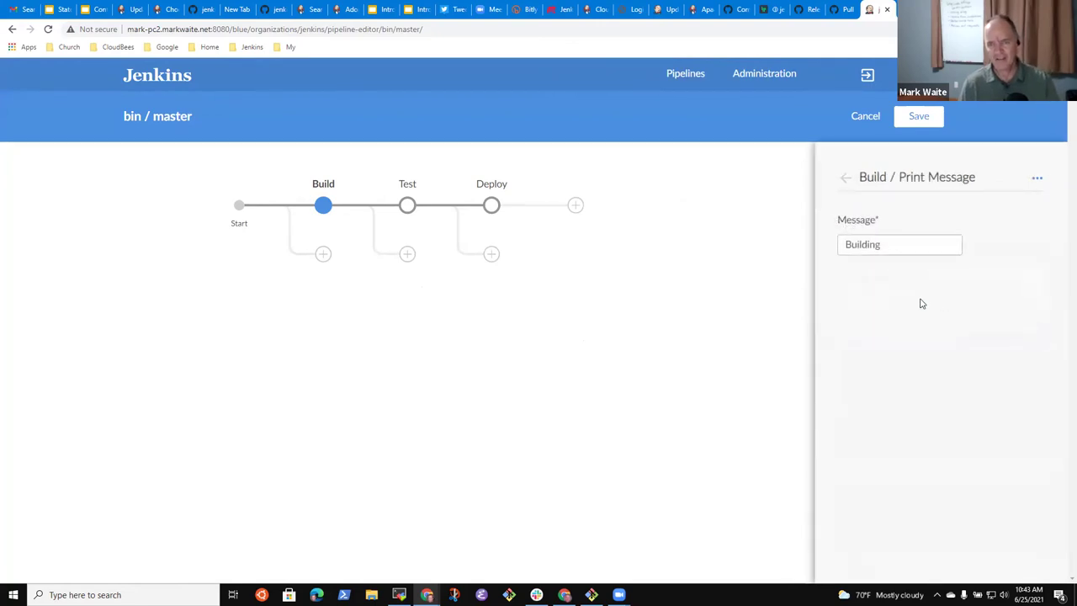
left_click(897, 243)
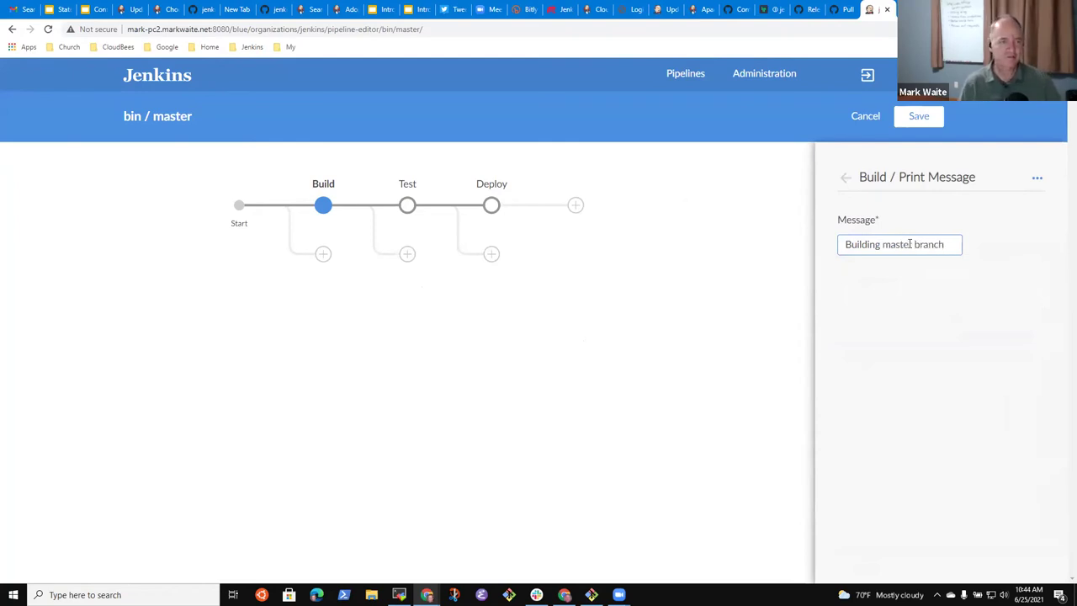
left_click(920, 125)
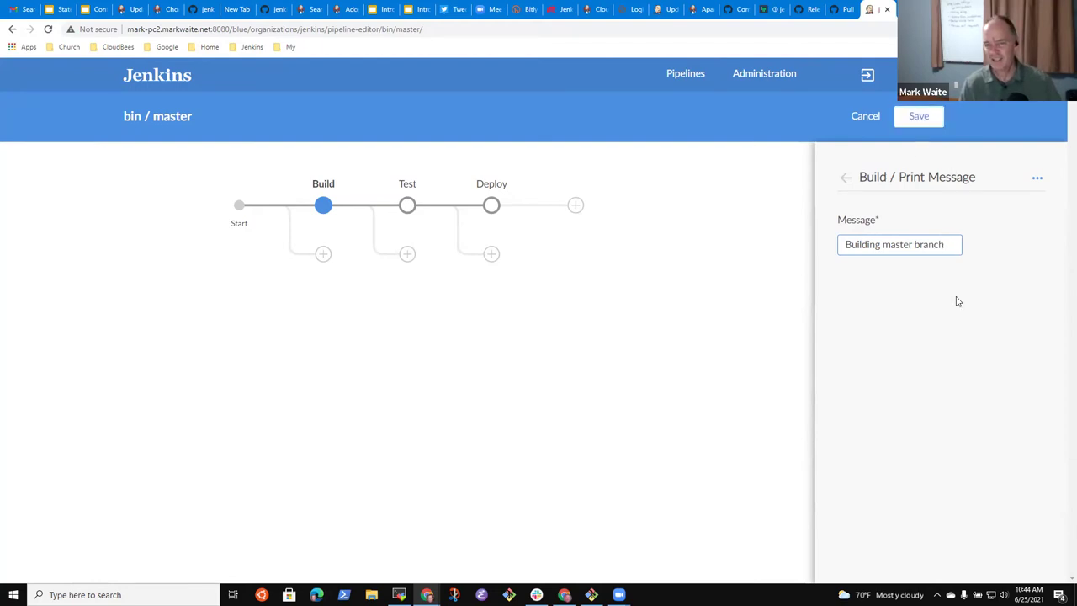
left_click(844, 178)
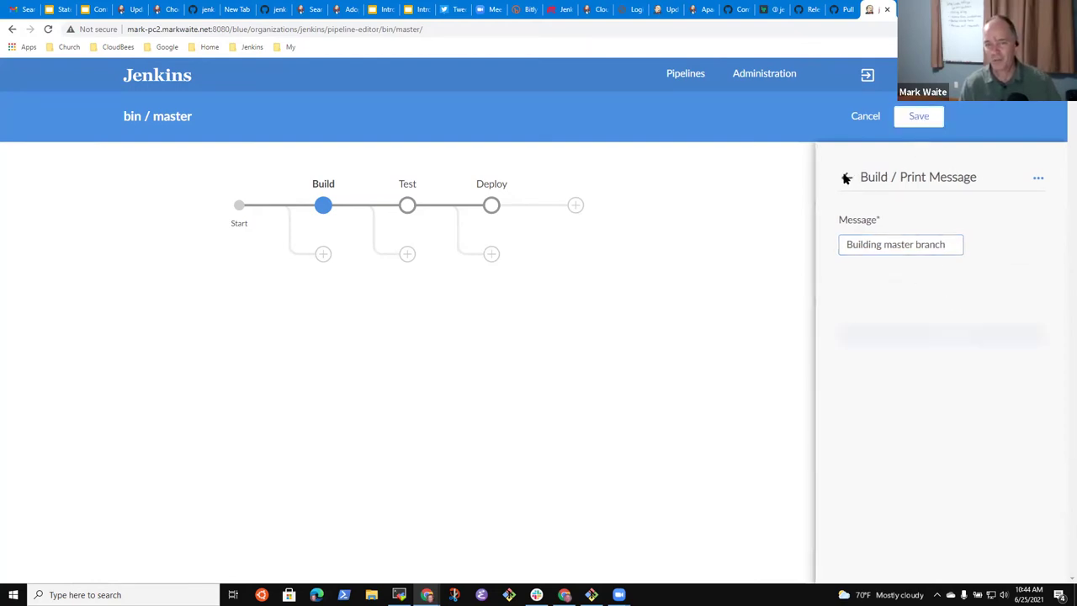
Step: Change the Test stage's Print Message text to "Testing the master branch" and return to the stage's steps
left_click(410, 207)
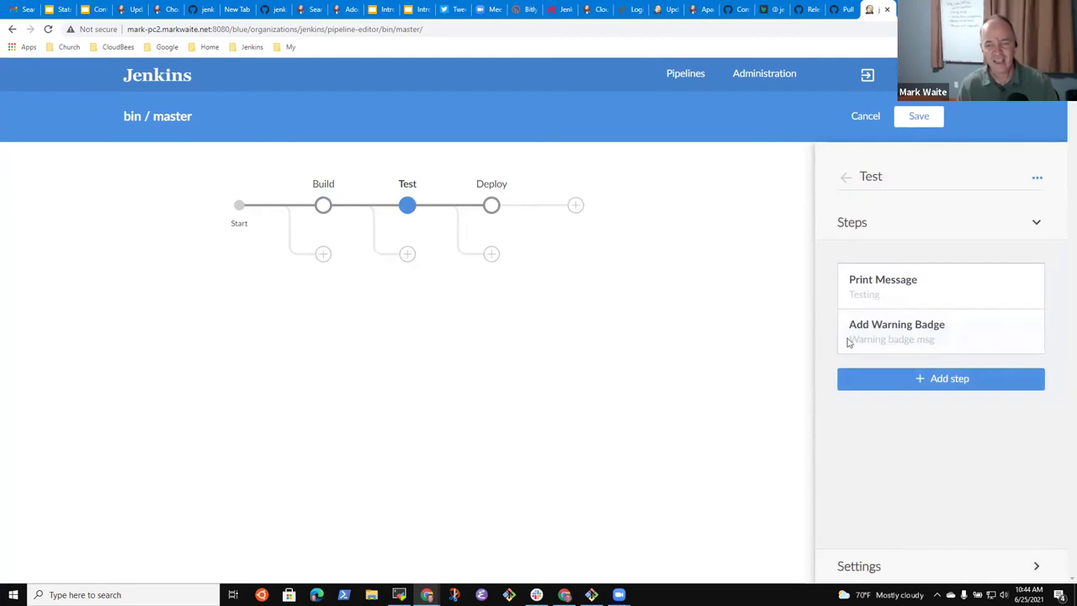
left_click(918, 300)
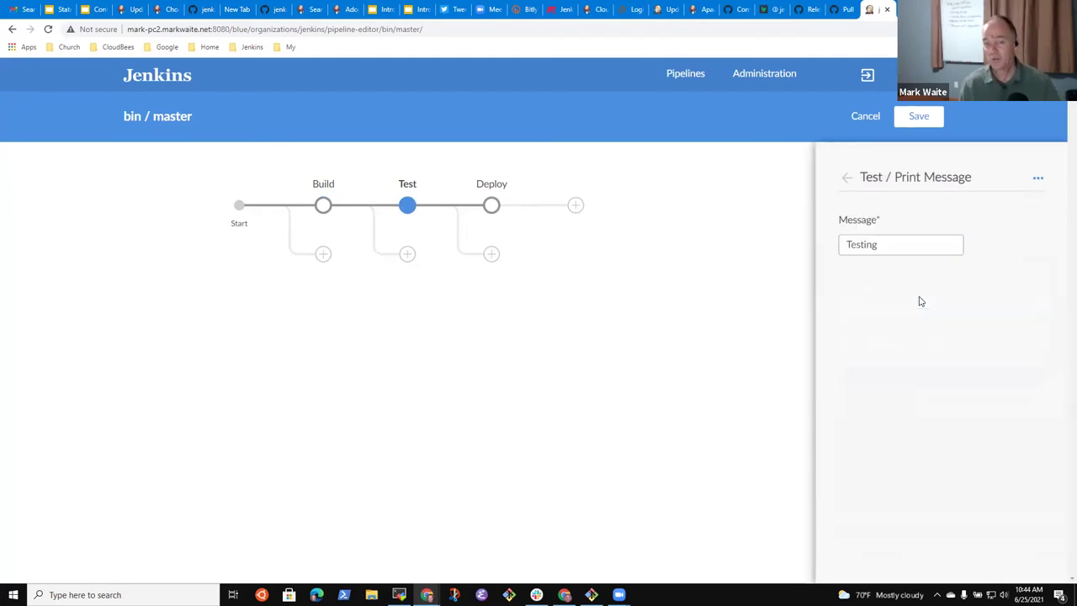
left_click(872, 249)
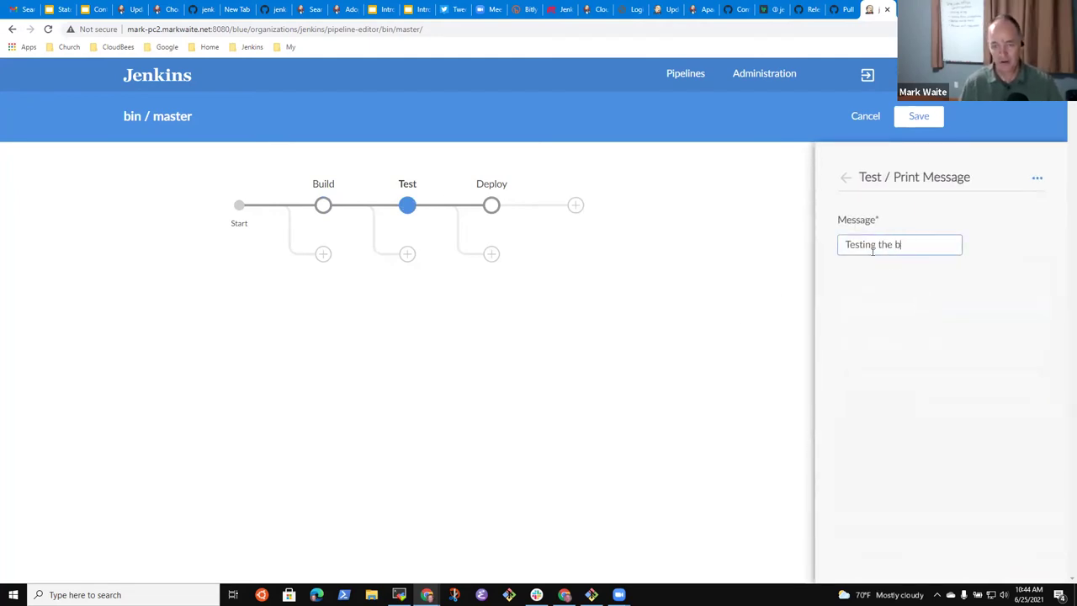
type("the ast")
key("BackSpace")
key("BackSpace")
key("BackSpace")
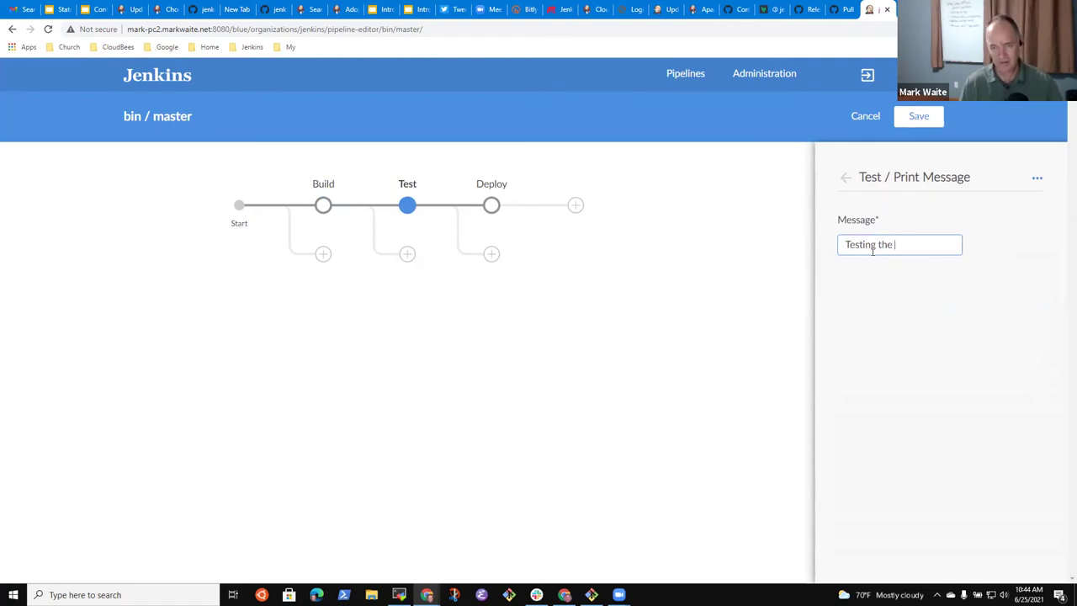
type("master branch")
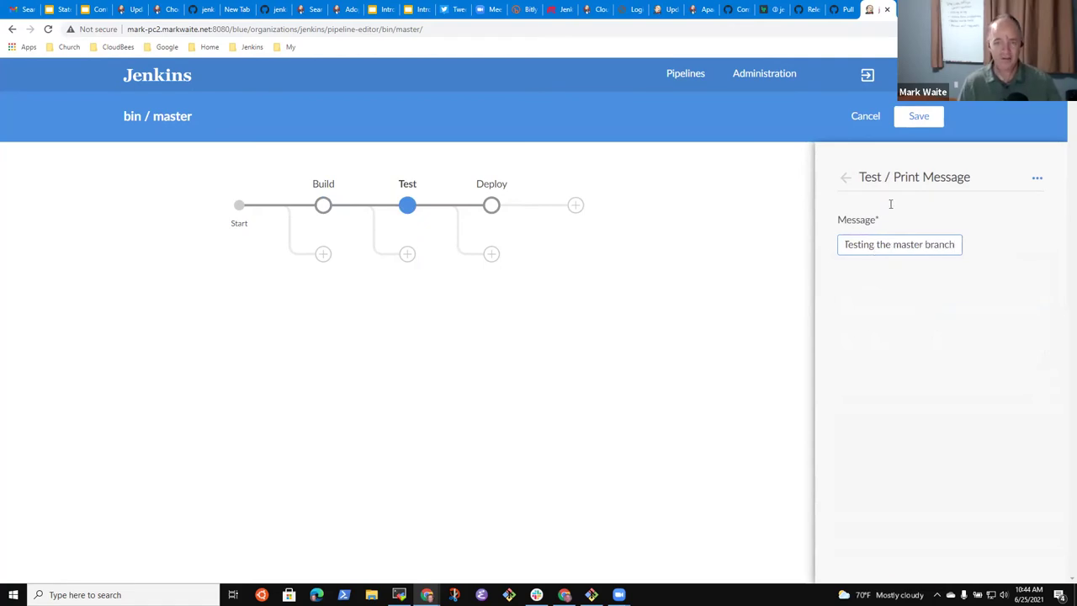
left_click(847, 180)
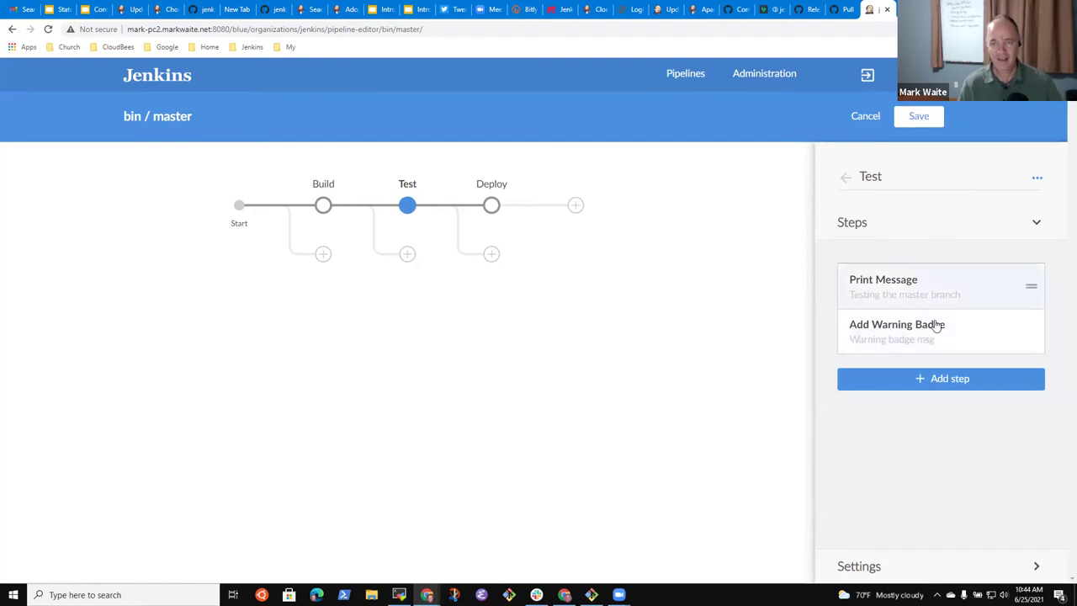
Step: View the Test stage's Add Warning Badge settings, and open the Deploy stage's steps
left_click(936, 326)
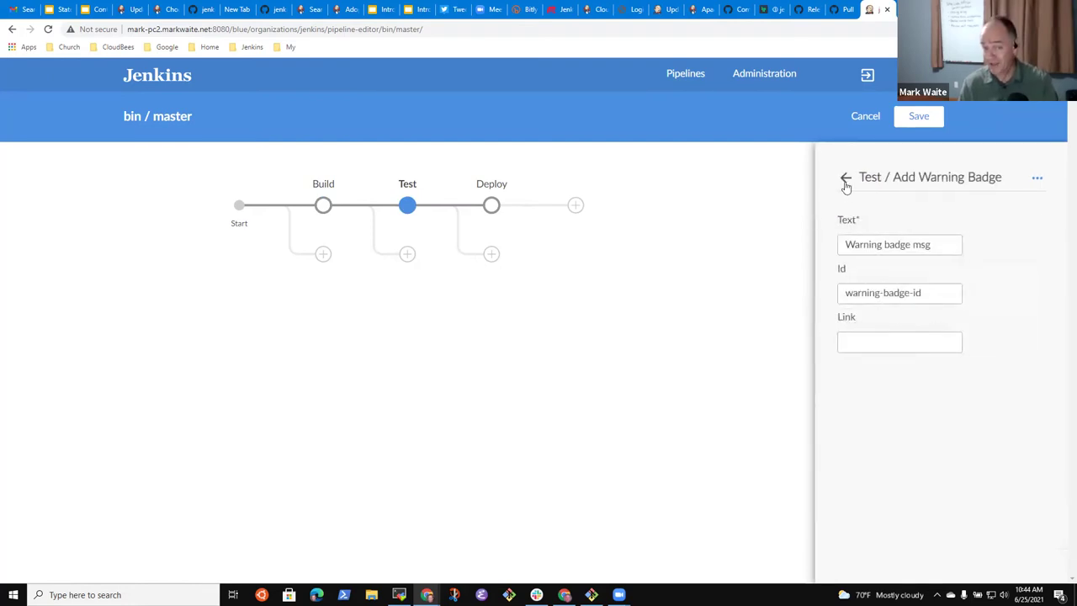
left_click(847, 181)
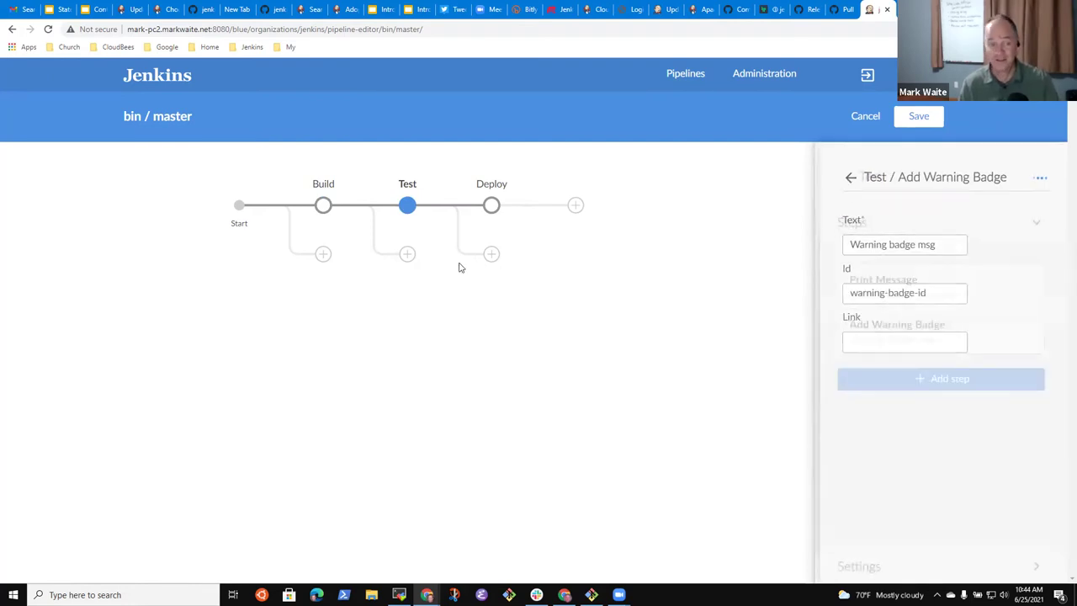
left_click(488, 206)
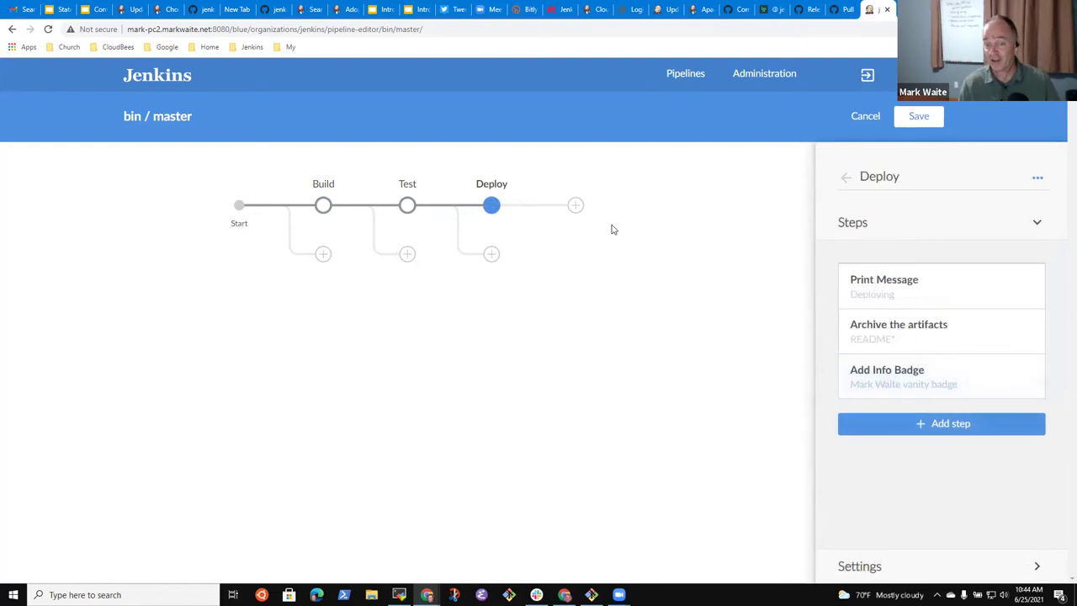
Step: View the Deploy stage's Archive the artifacts settings, and return to the overall pipeline settings
left_click(925, 339)
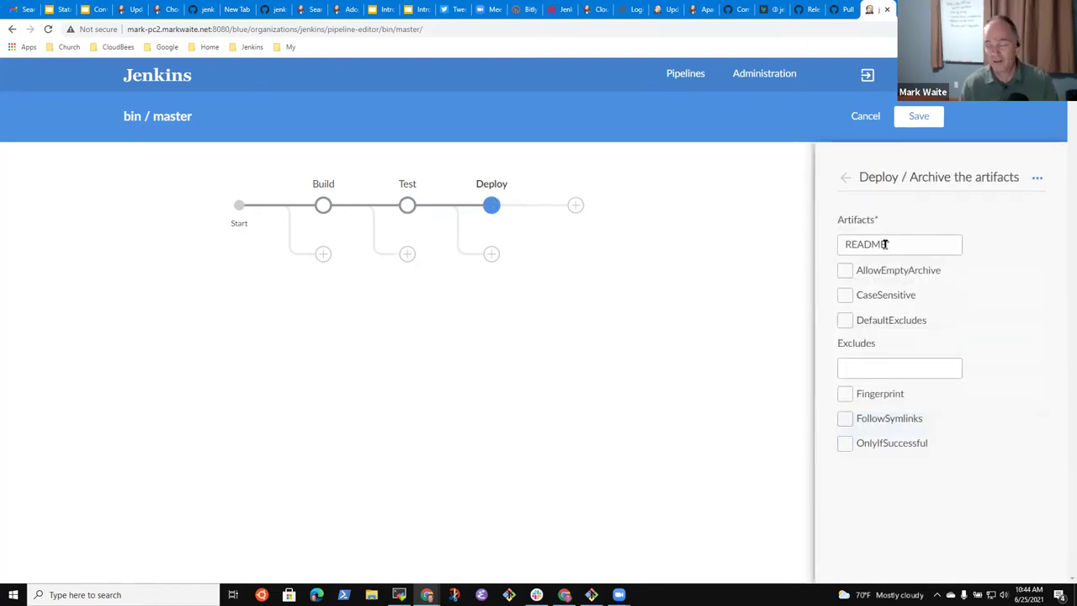
left_click(847, 179)
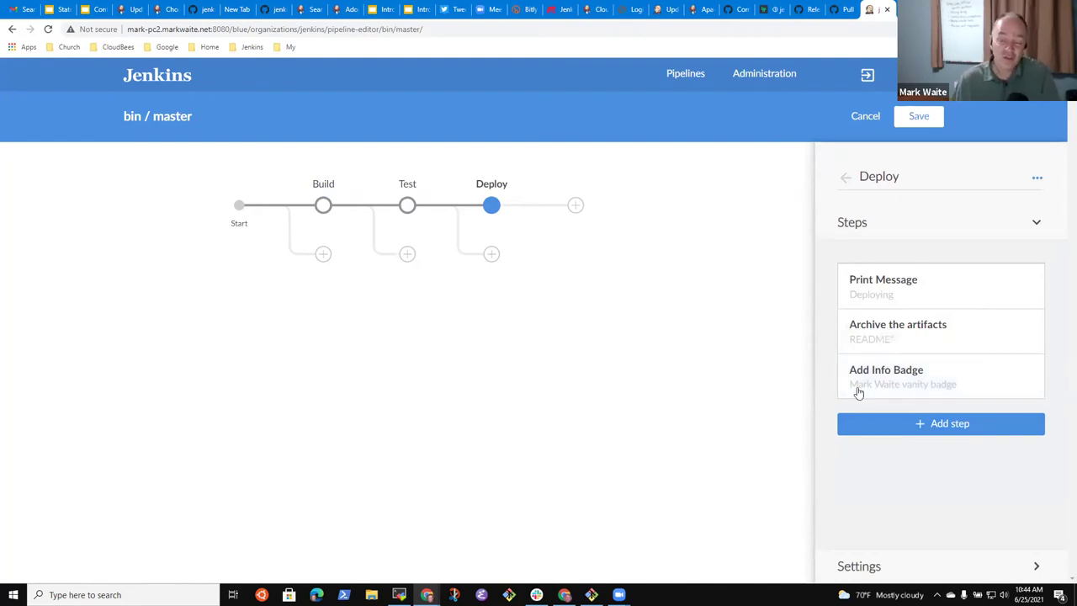
left_click(844, 178)
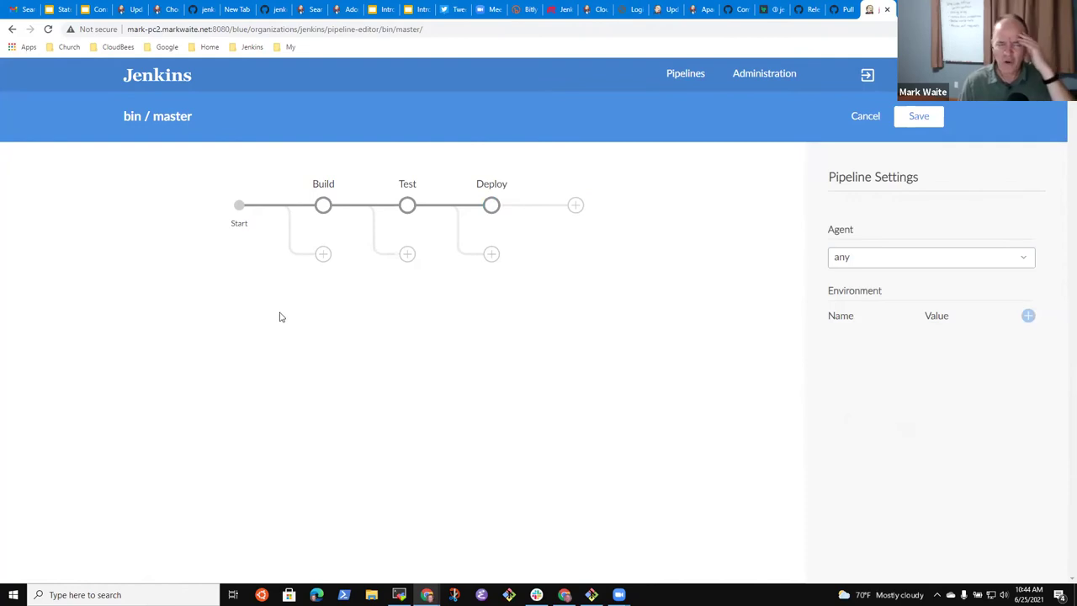
Step: Add a stage parallel to the Test stage and name it "Second Test"
left_click(407, 255)
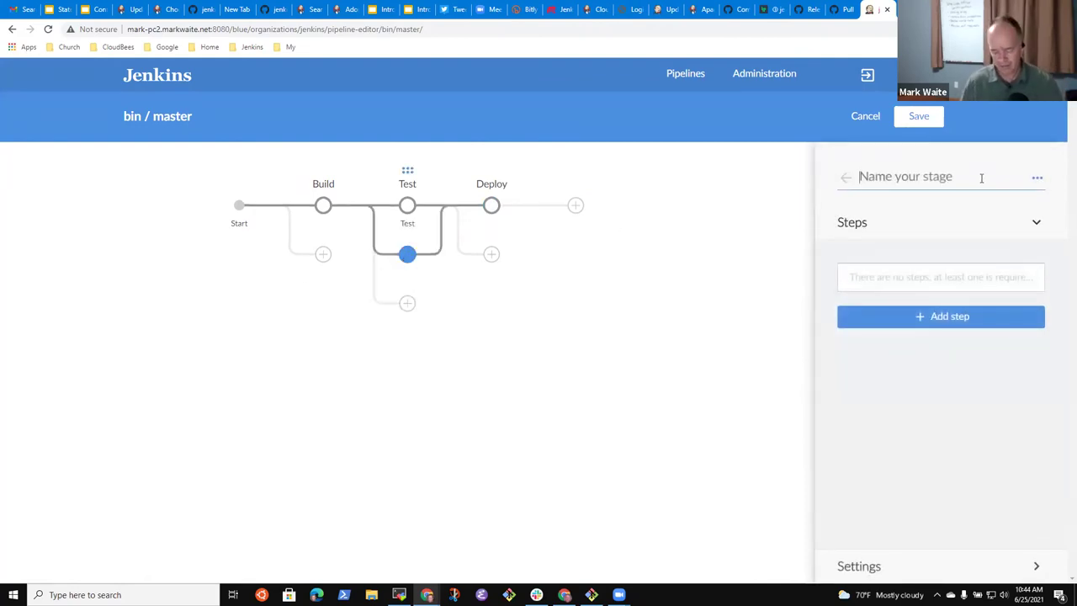
type("Send")
key("BackSpace")
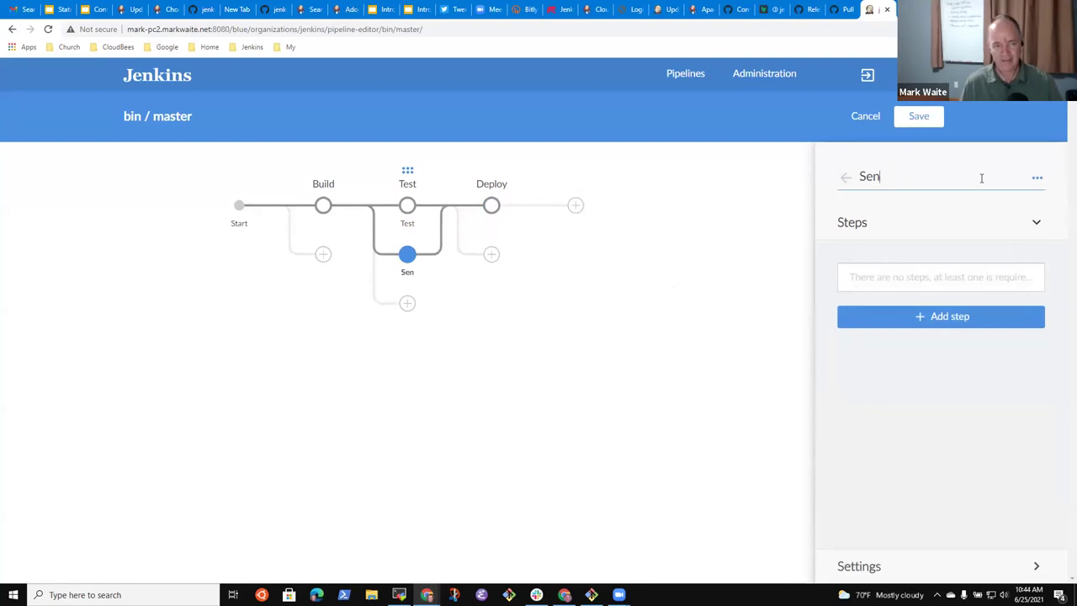
type("ond Test")
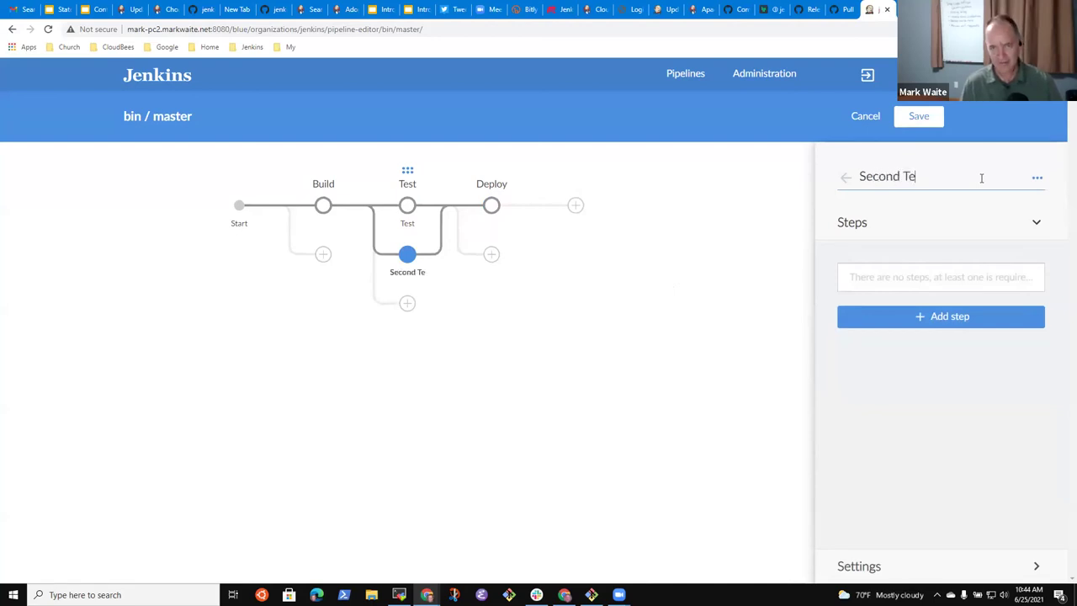
left_click(930, 283)
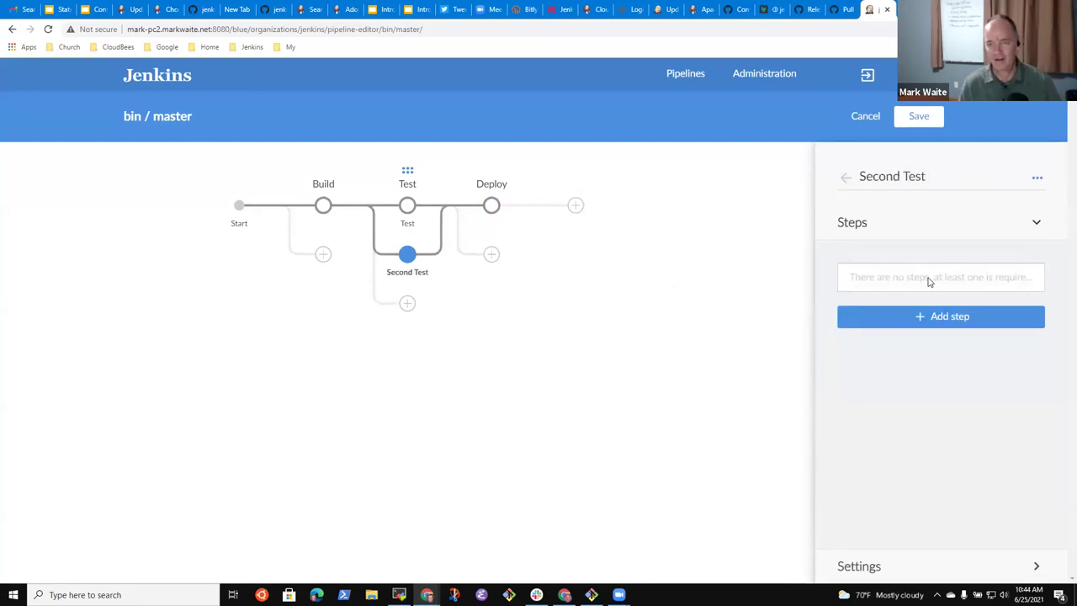
Step: Add a Print Message step to the Second Test stage with a message starting "Second test step in"
left_click(922, 322)
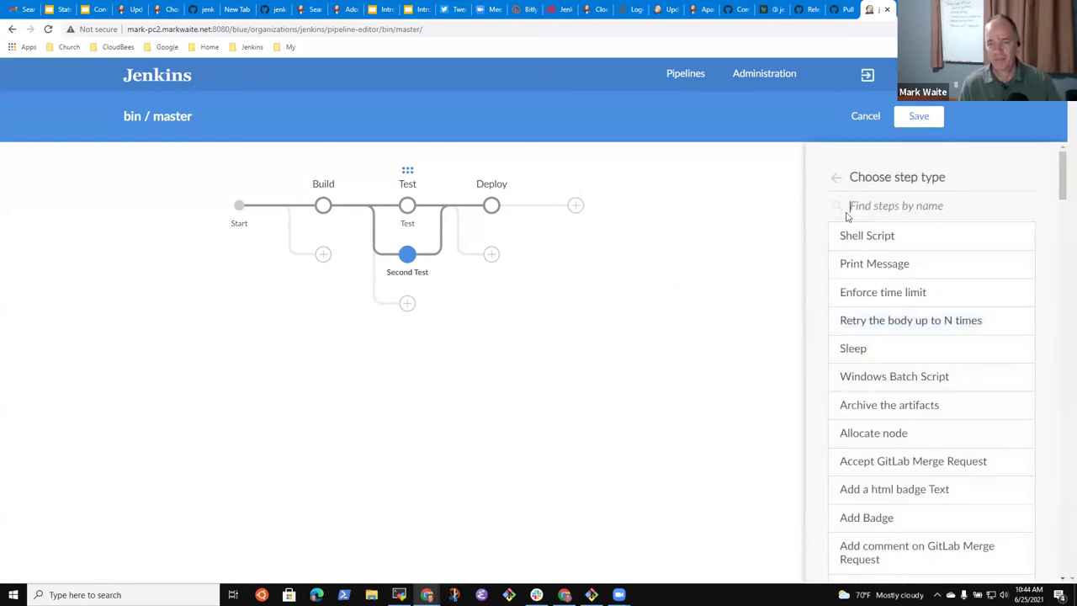
left_click(878, 264)
left_click(877, 254)
type("S")
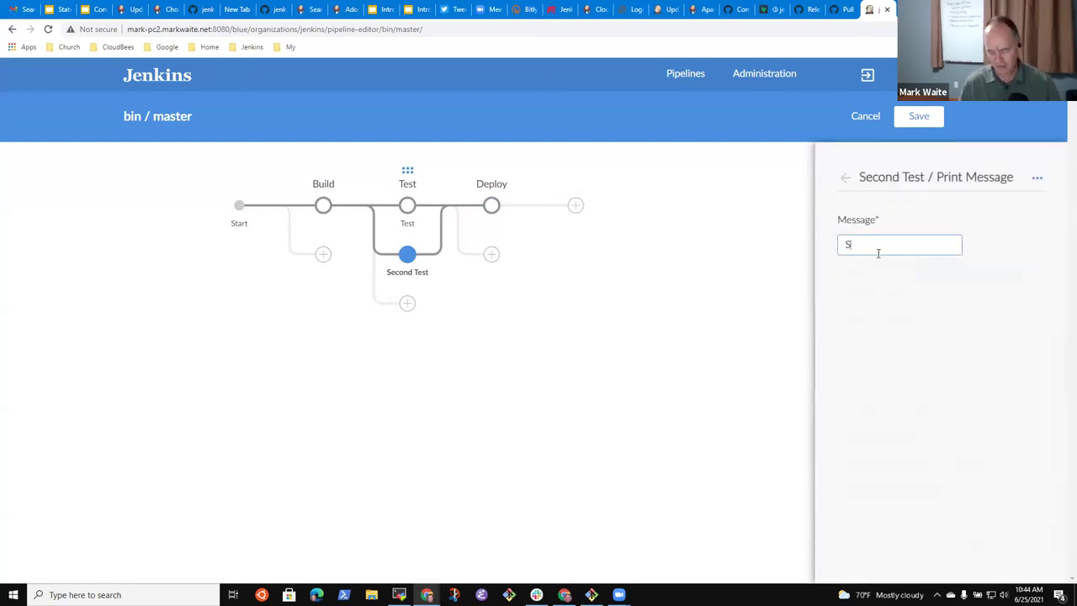
type("econd test ")
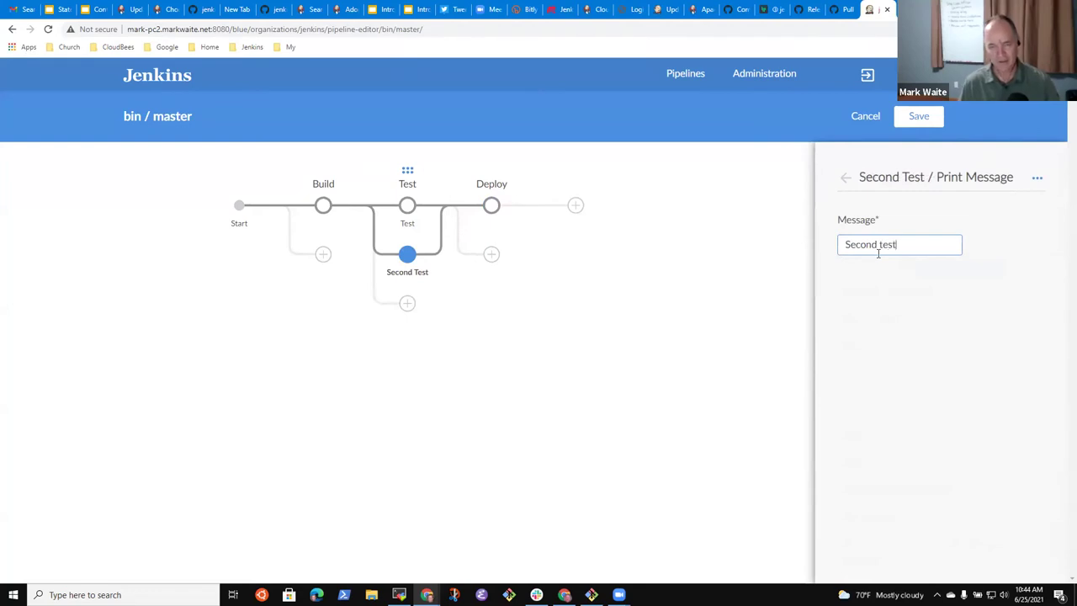
type("step in")
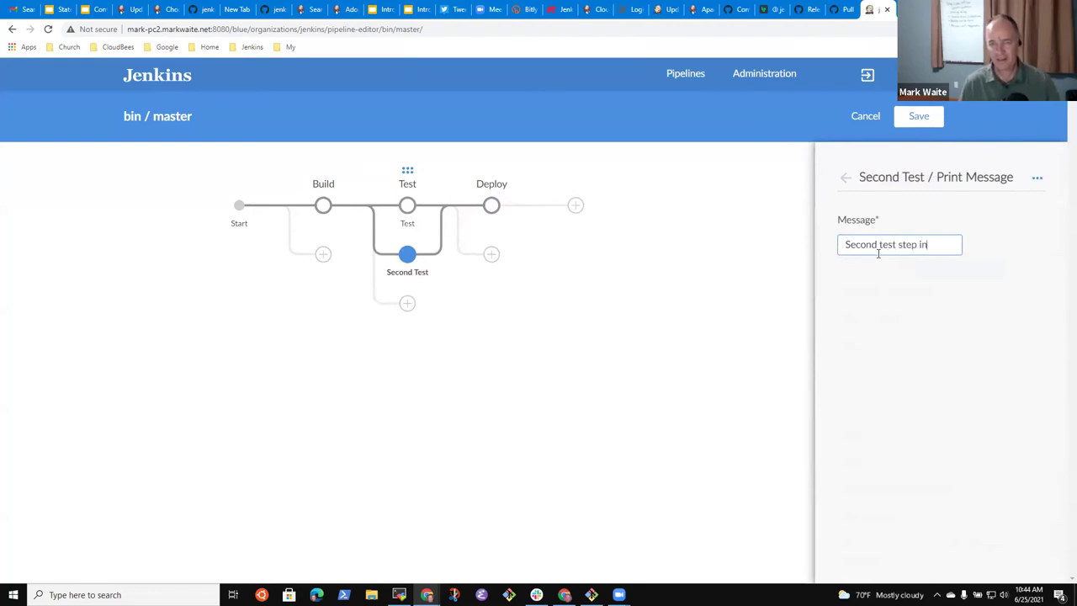